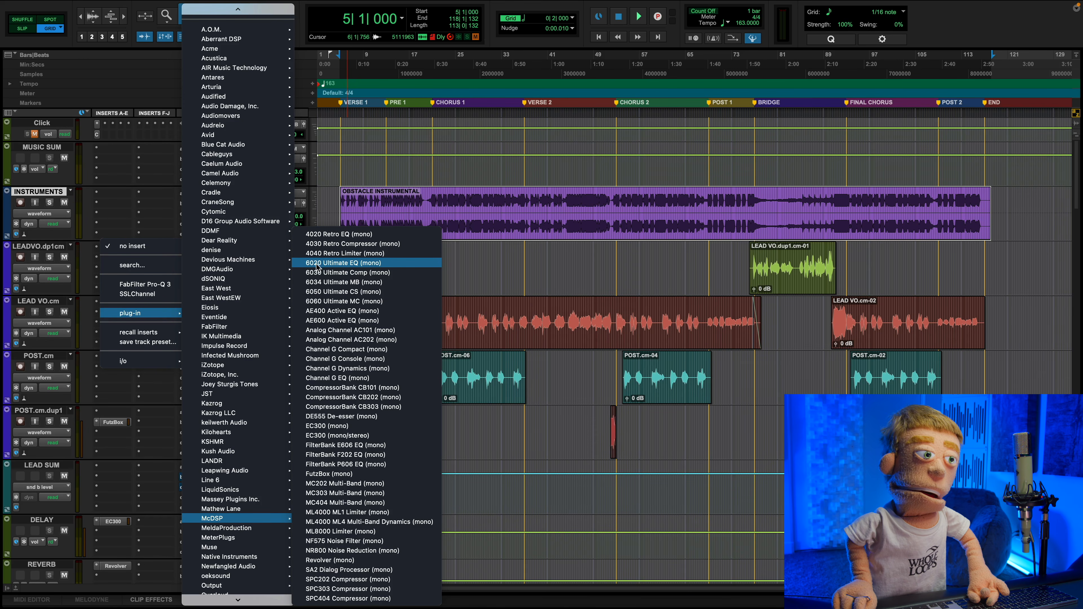
Insert the McDSP 6020 Ultimate EQ (mono) on the LEAD VO.cm track, then shrink its window and move it aside.
click(374, 263)
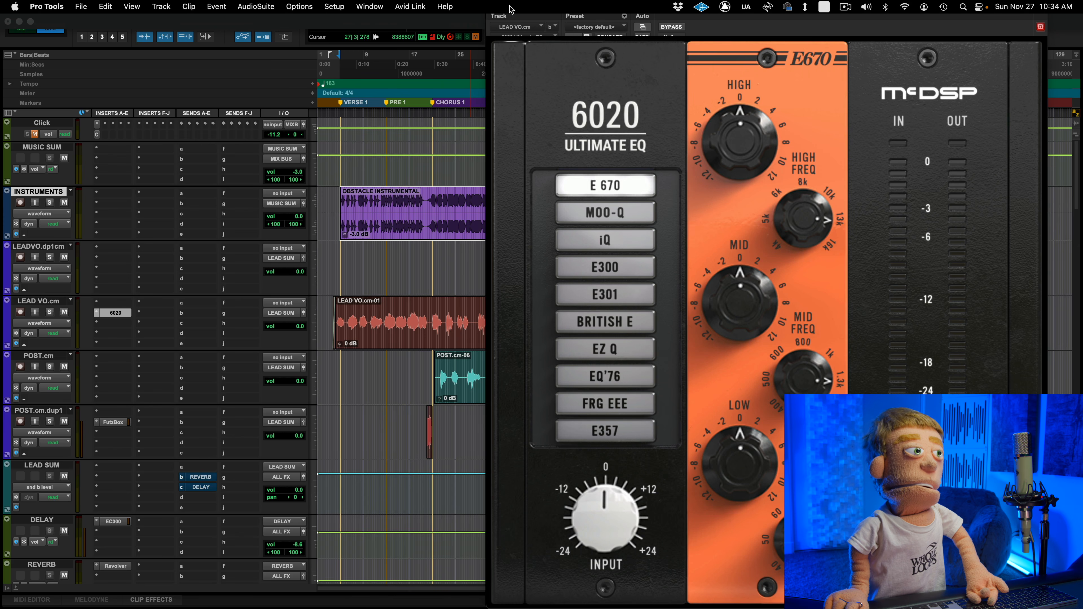
drag(1043, 605, 812, 377)
click(724, 4)
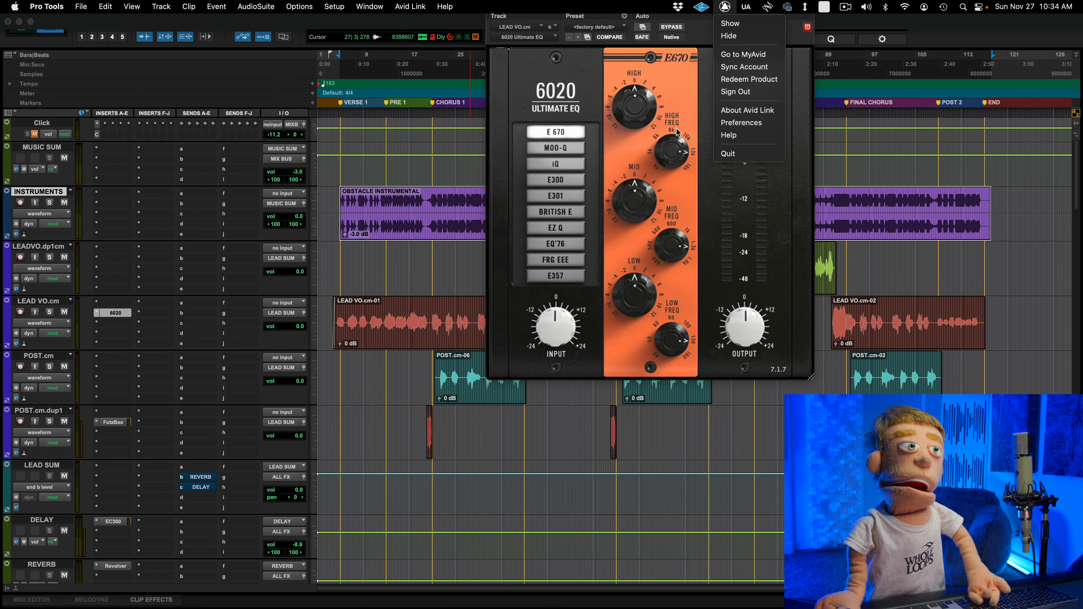
drag(561, 8, 553, 103)
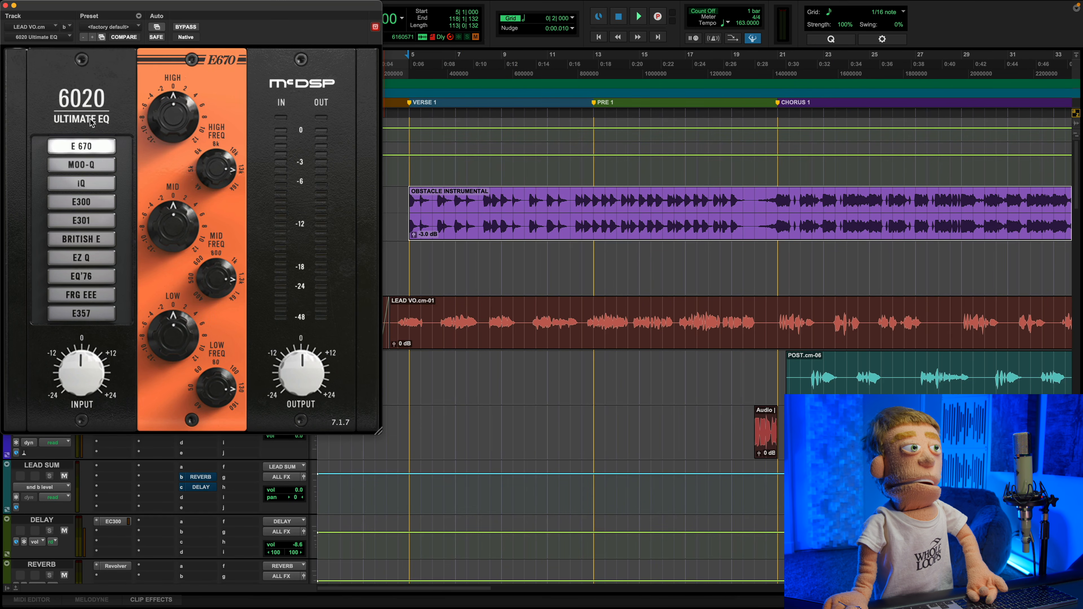
Audition the E 670, MOO-Q, iQ and E300 EQ models on the lead vocal, playing from bar 4.
click(93, 167)
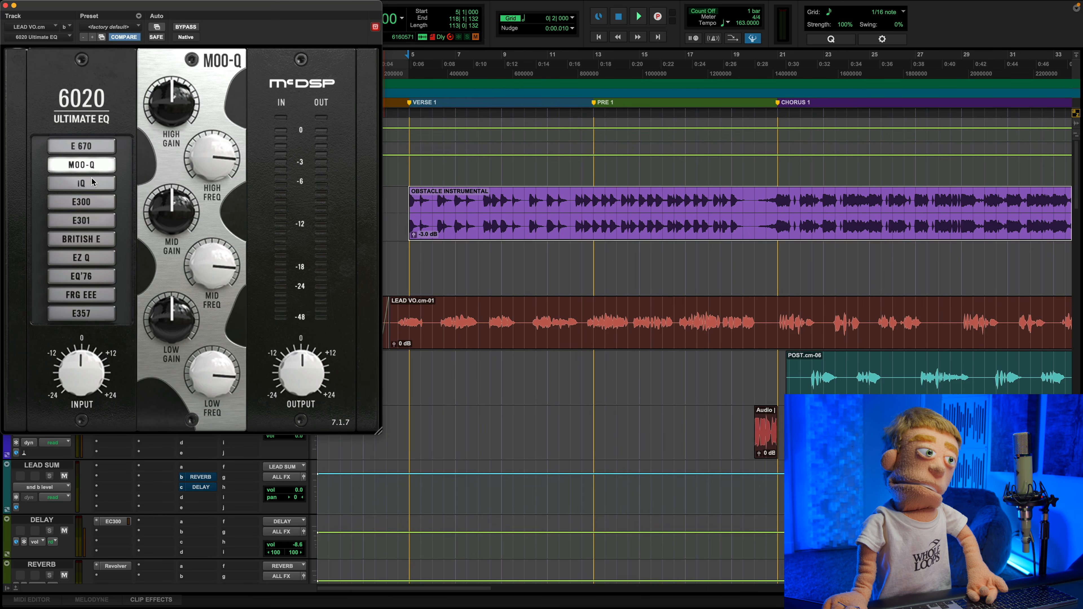
click(94, 146)
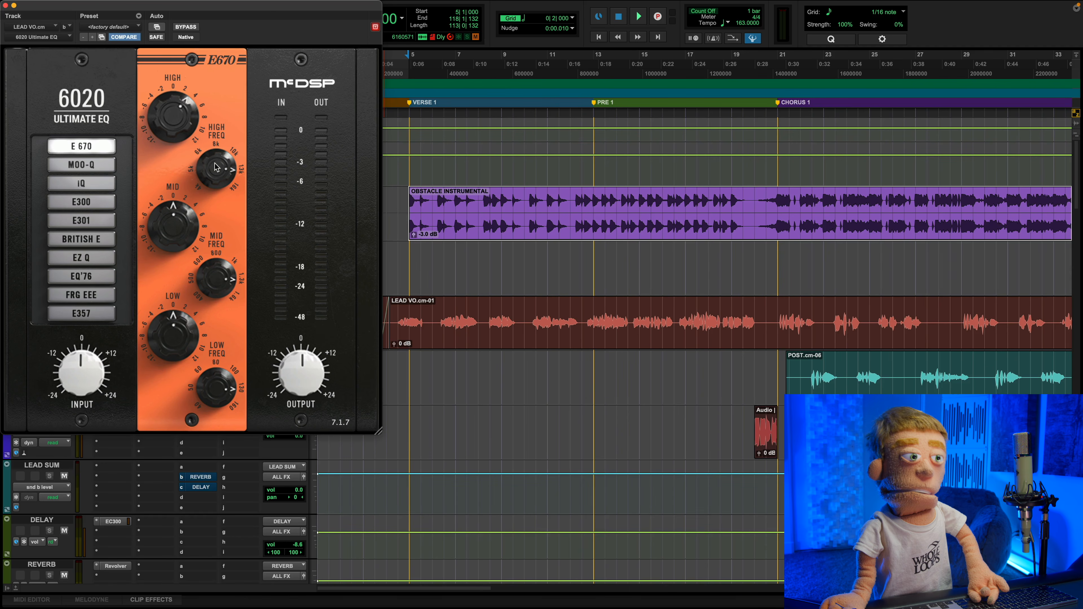
click(387, 263)
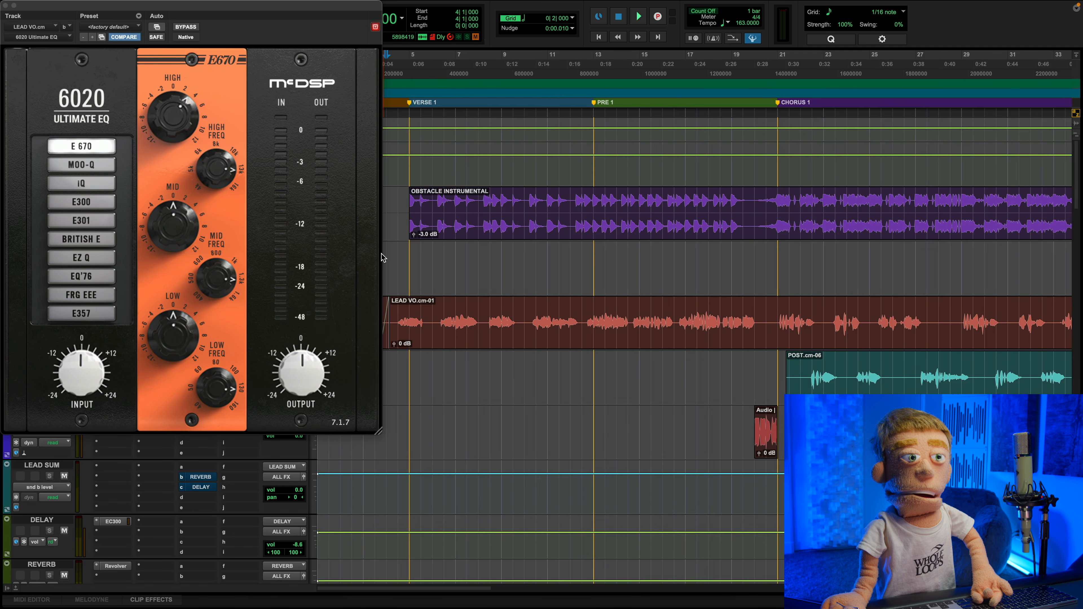
key(space)
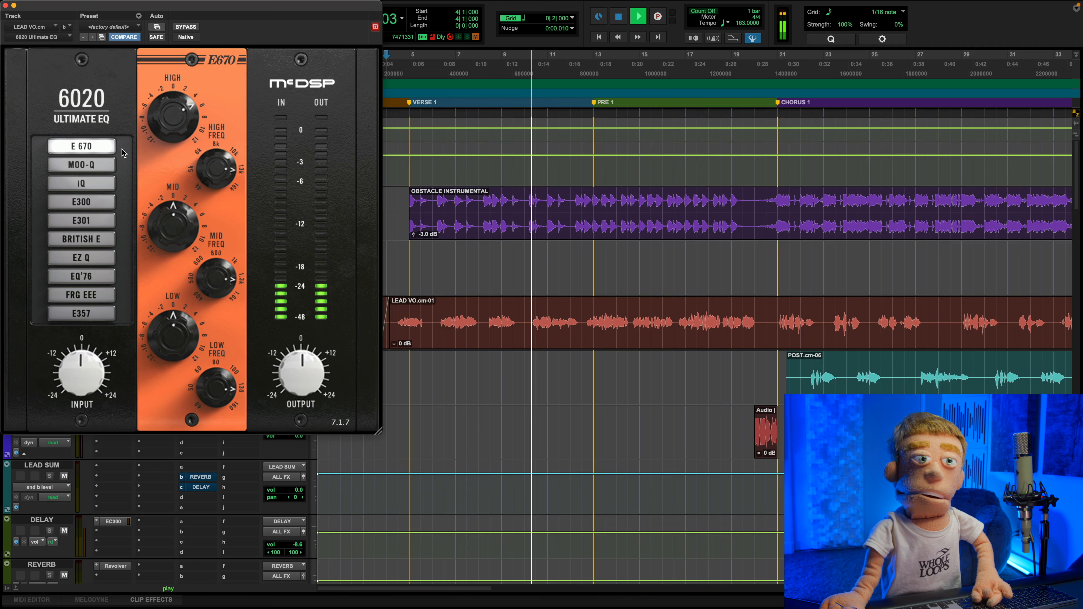
click(98, 165)
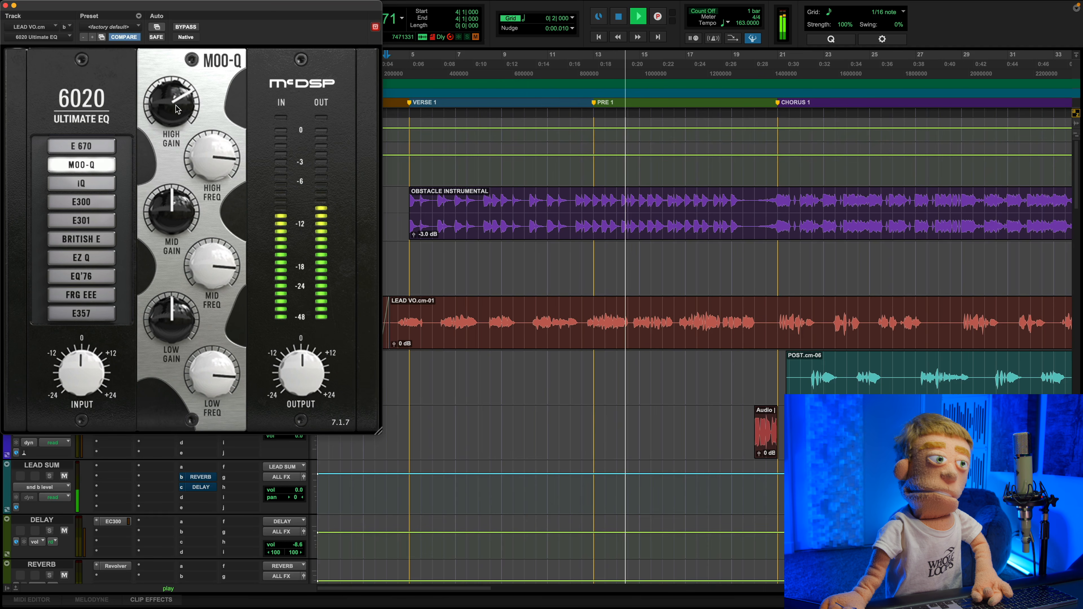
click(91, 185)
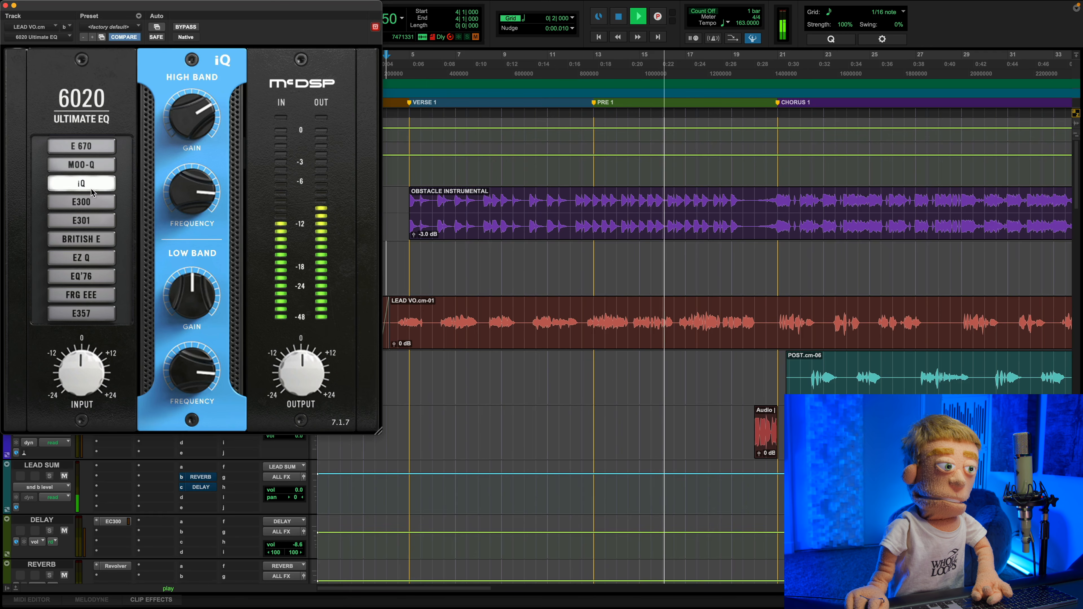
click(93, 204)
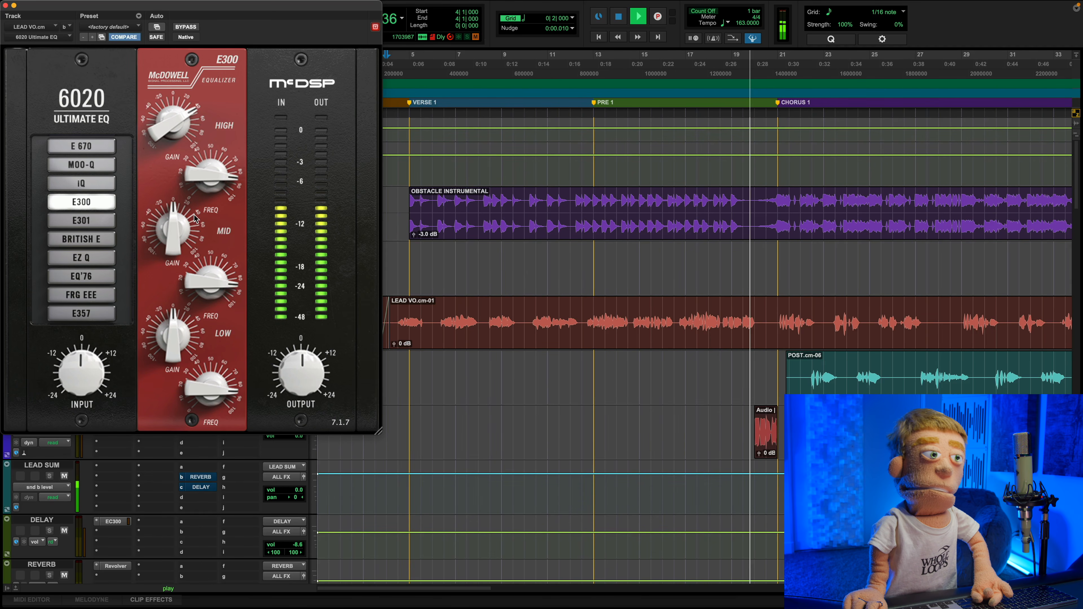
key(space)
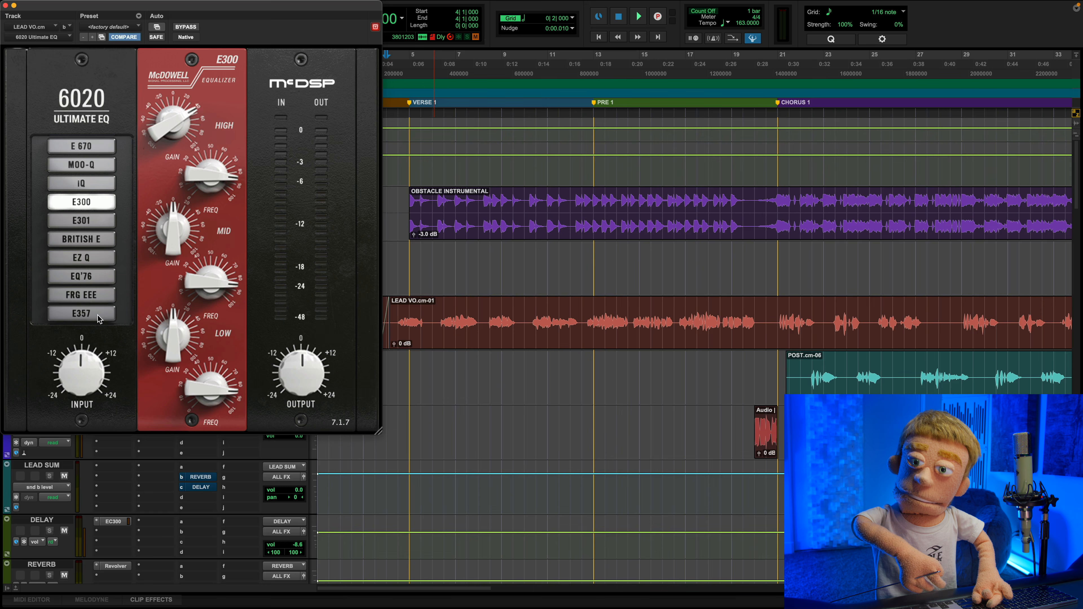
With playback stopped, step back through the EQ'76, EZ Q, BRITISH E, E300, iQ and MOO-Q models to E 670.
click(105, 276)
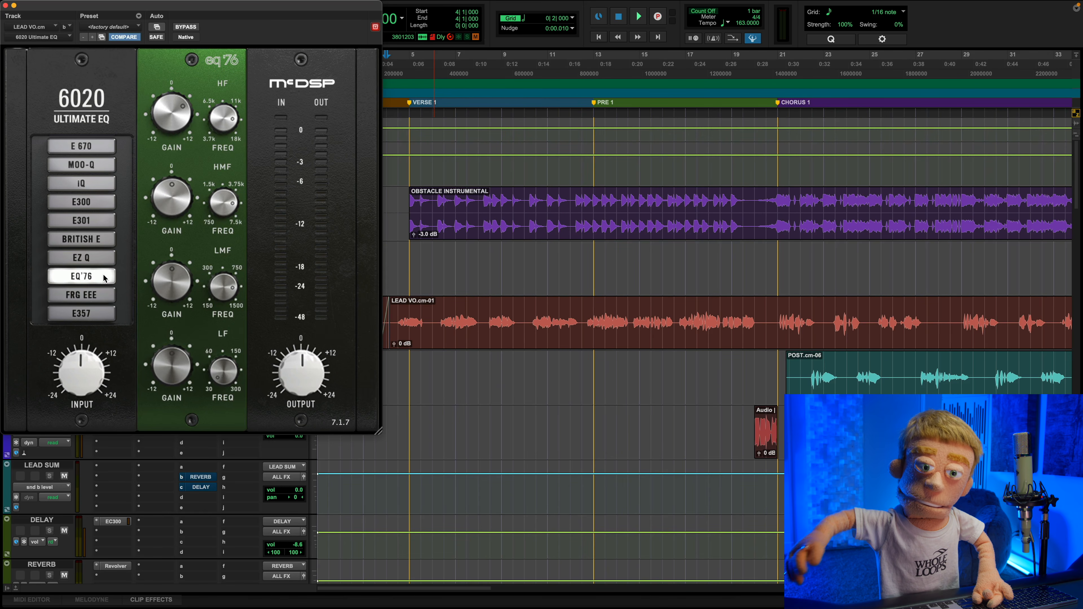
click(94, 259)
click(98, 239)
click(103, 200)
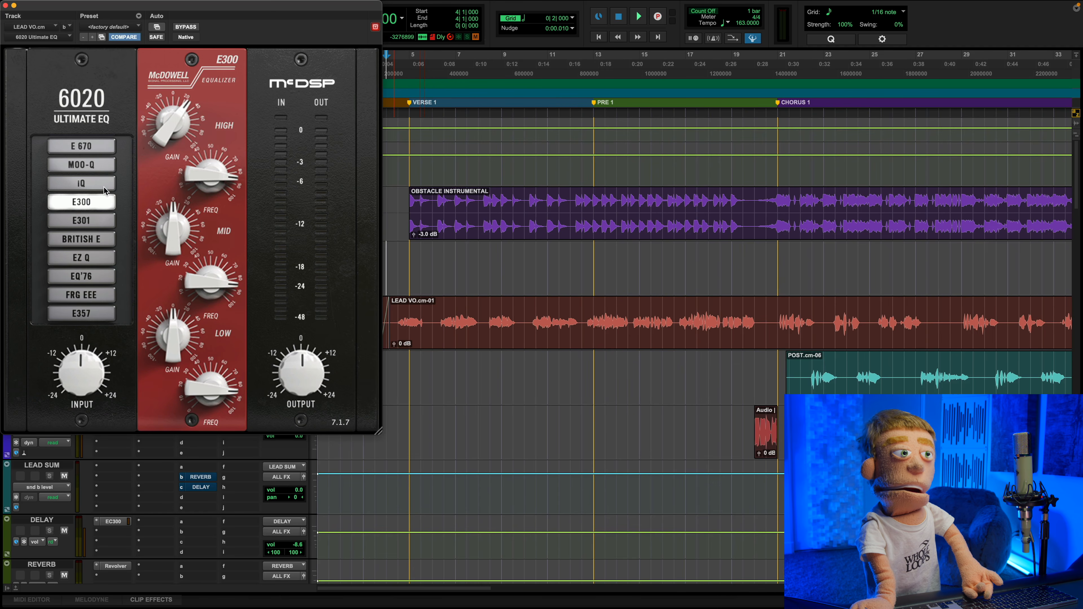
click(105, 183)
click(105, 163)
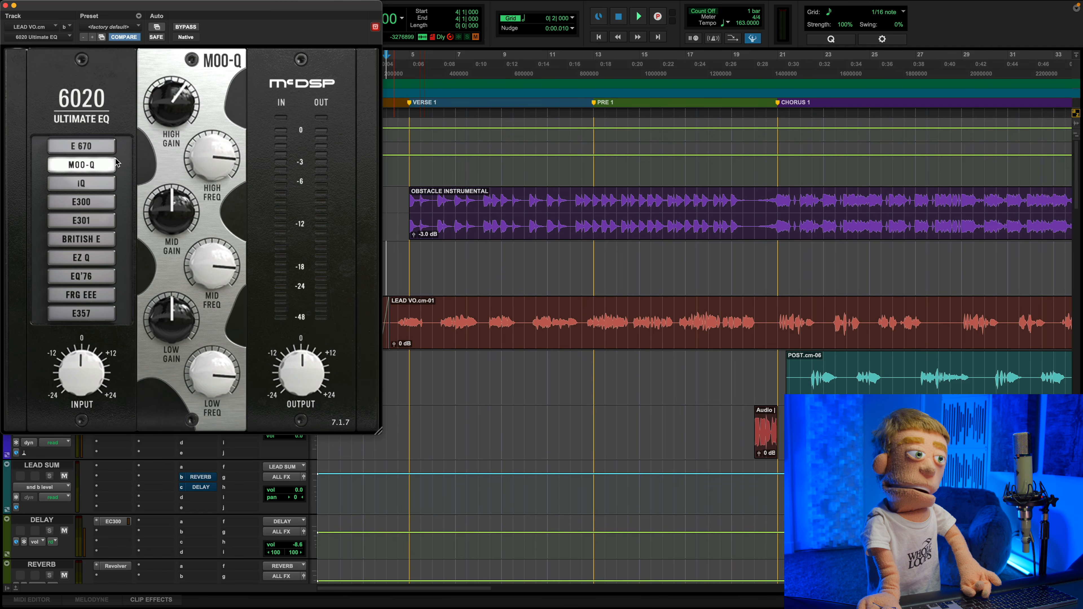
click(110, 148)
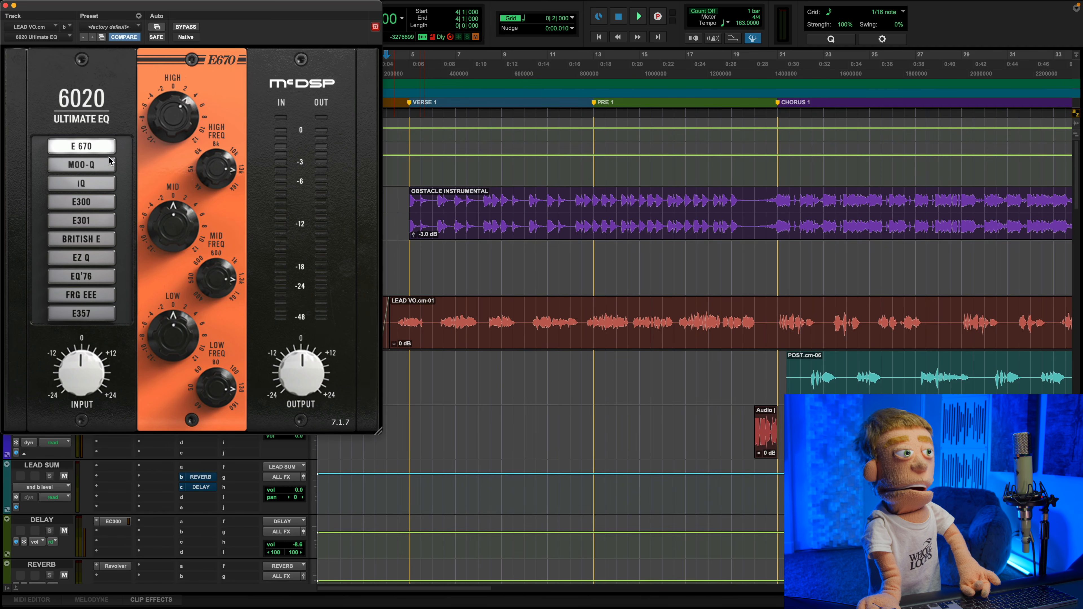
Play the vocal from bar 4 and compare the EQ models in order from E 670 to FRG EEE, then stop playback.
key(space)
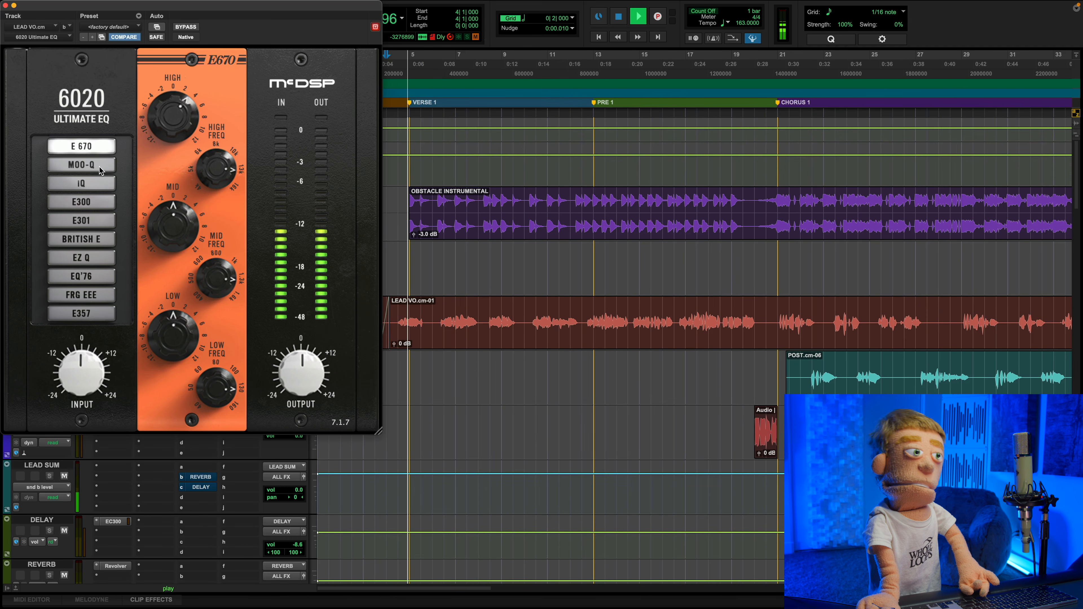
click(94, 167)
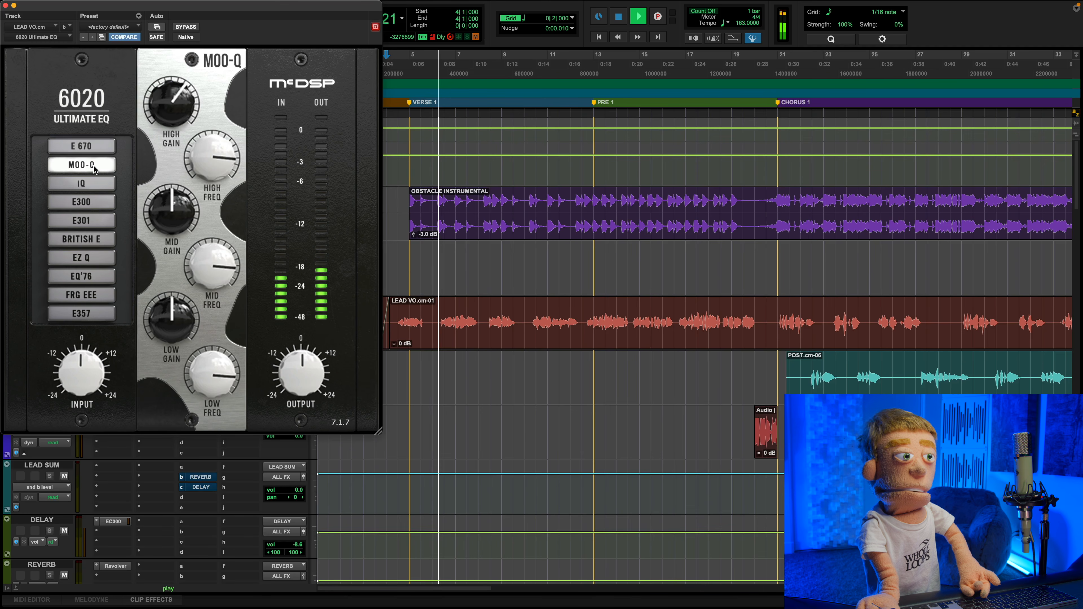
click(92, 185)
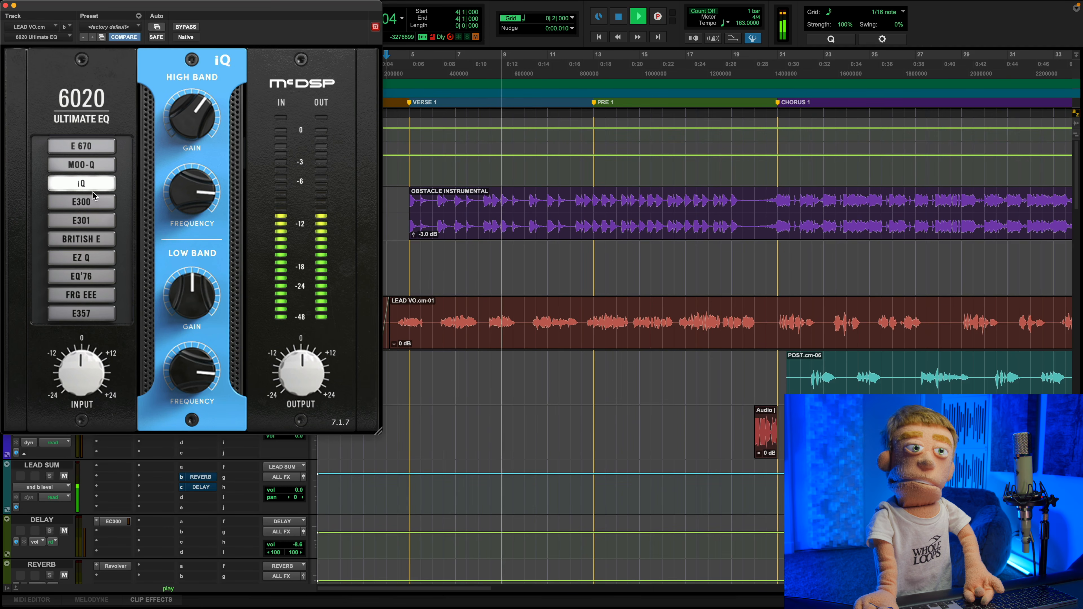
click(95, 205)
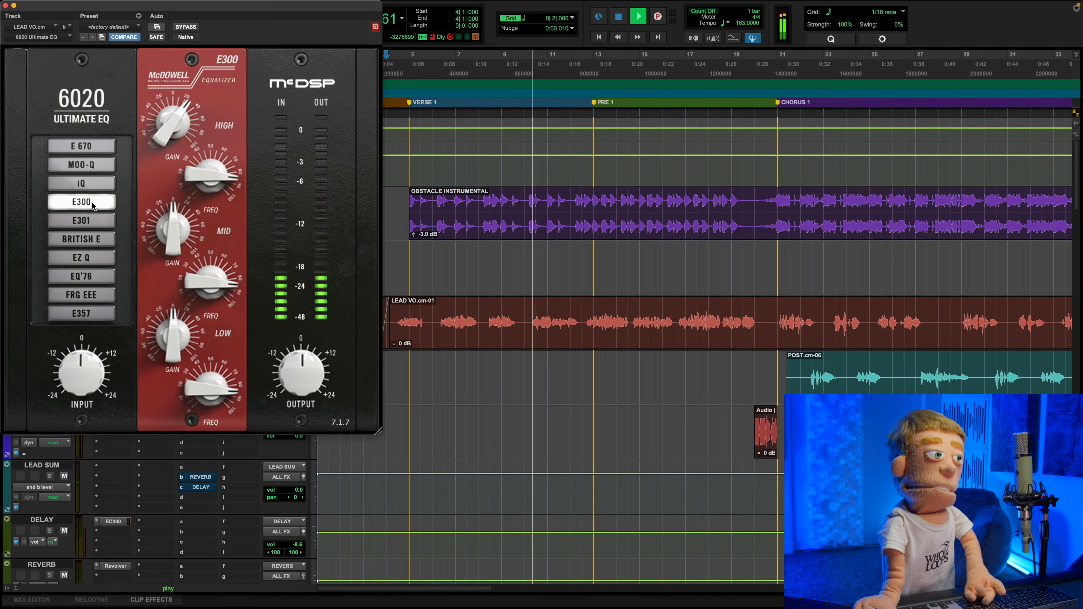
click(91, 221)
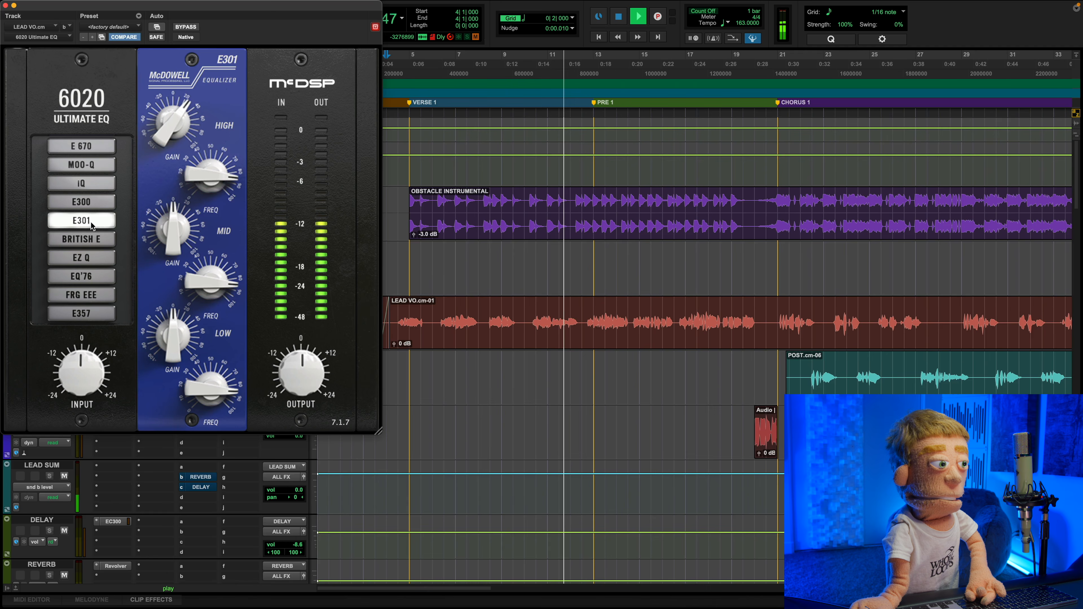
click(94, 240)
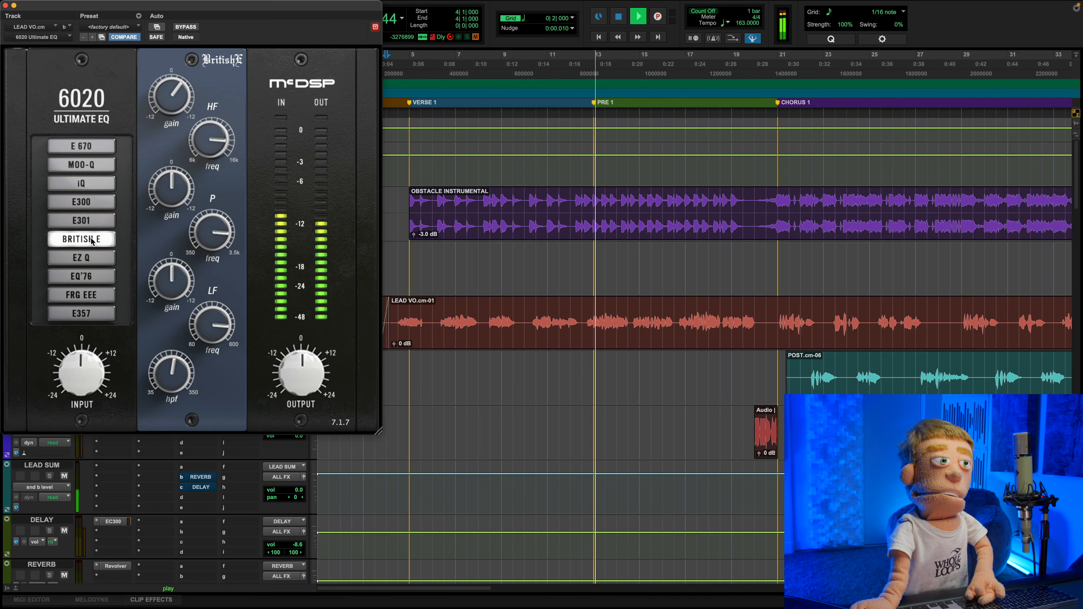
click(88, 260)
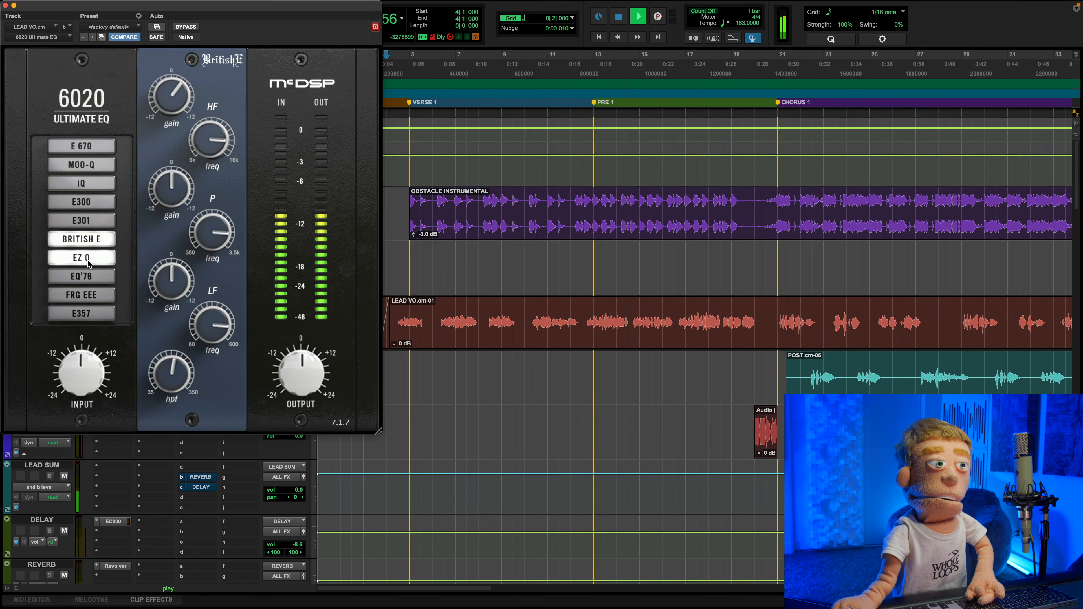
click(89, 277)
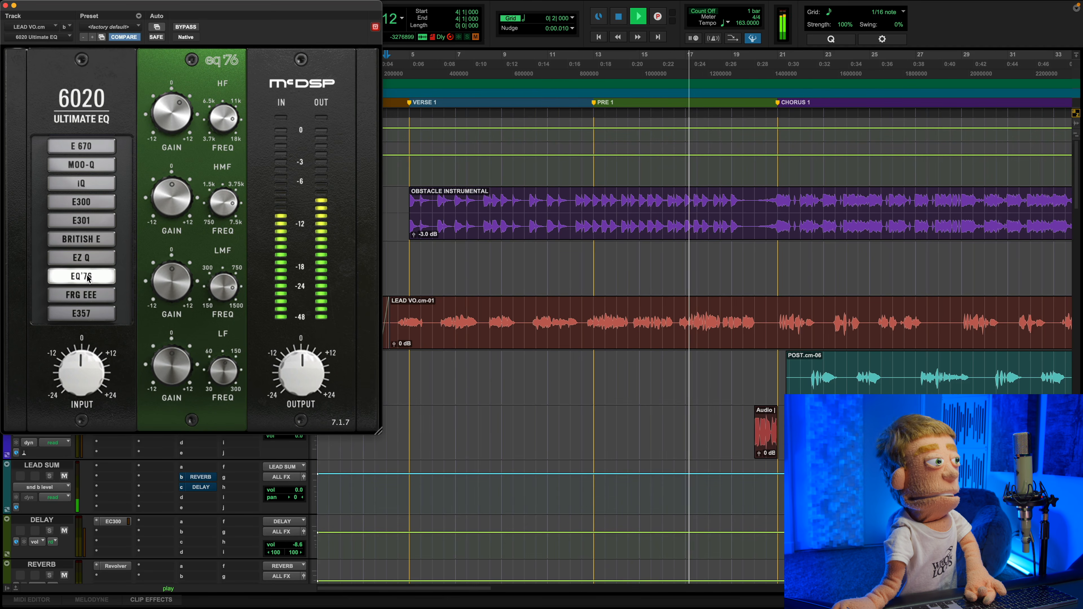
click(75, 294)
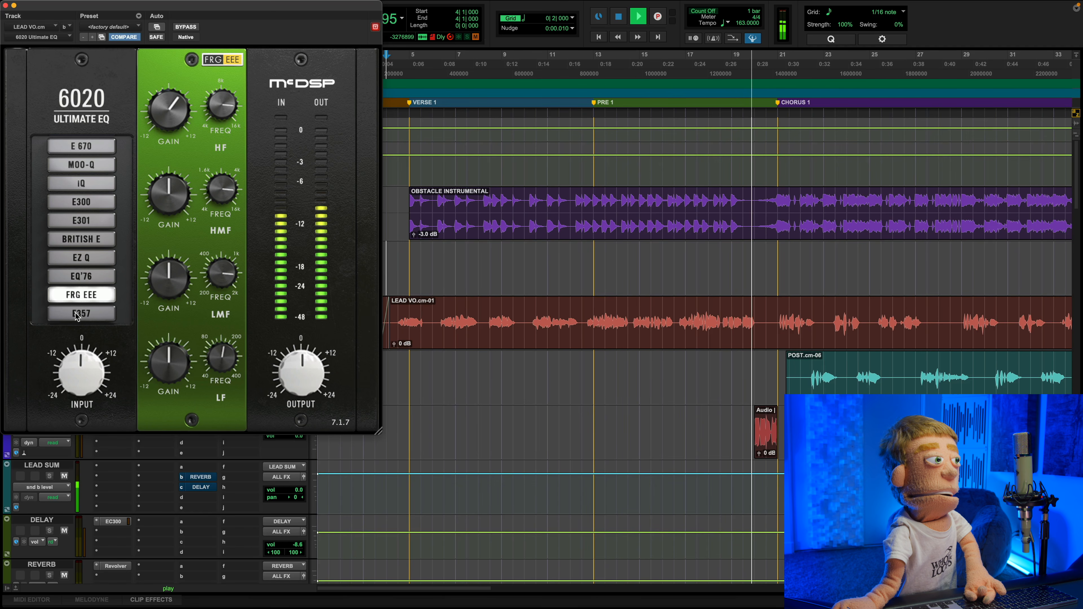
key(space)
Compare EQ'76, E357 and FRG EEE during playback, then stop and leave the 6020 on the EQ'76 model.
click(88, 279)
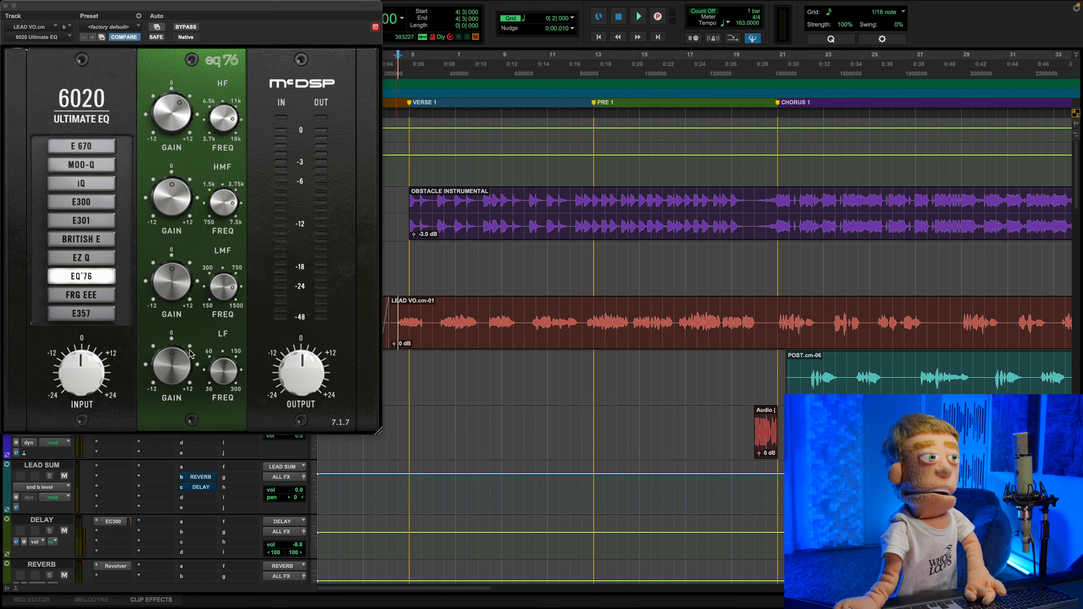
key(space)
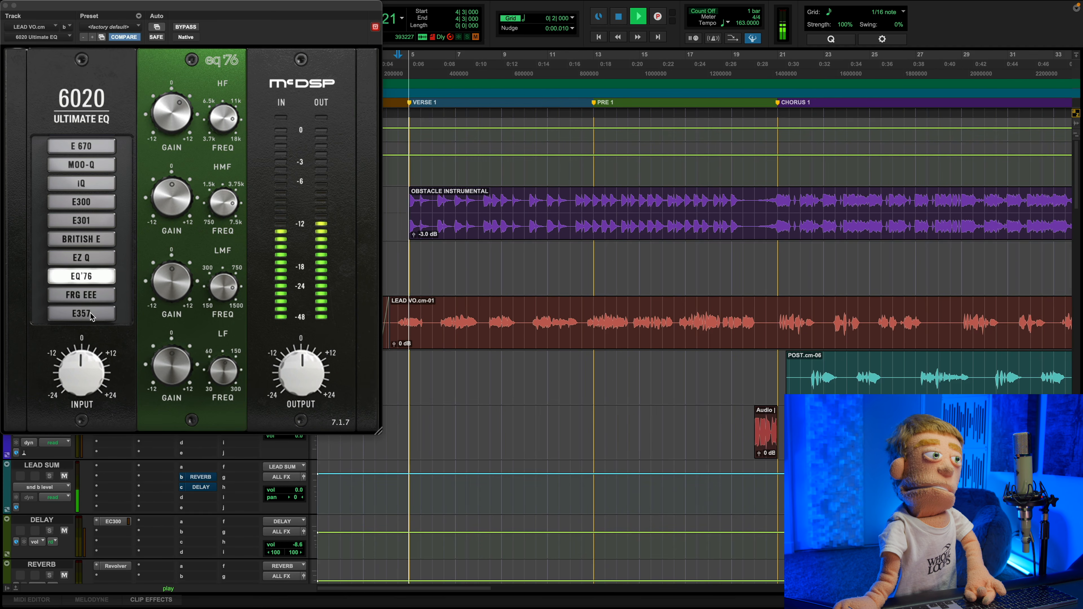
click(91, 315)
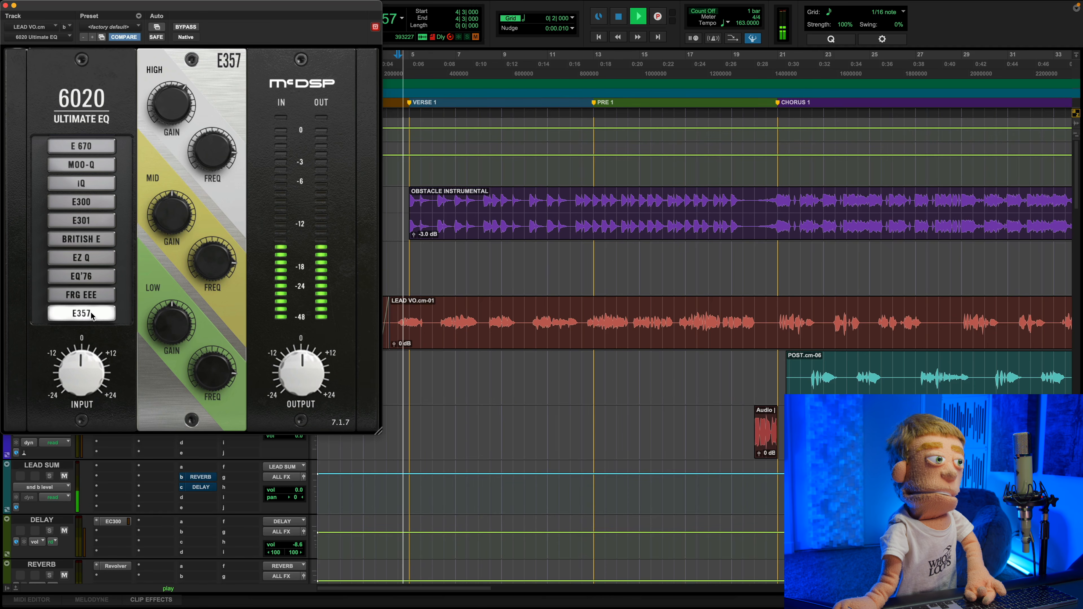
click(92, 299)
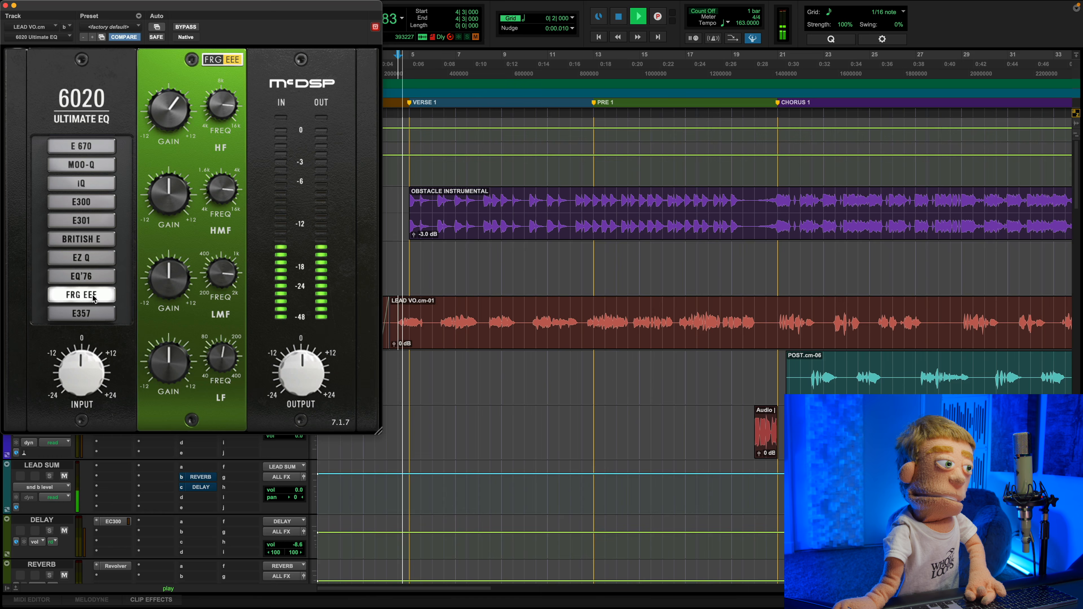
key(space)
click(92, 277)
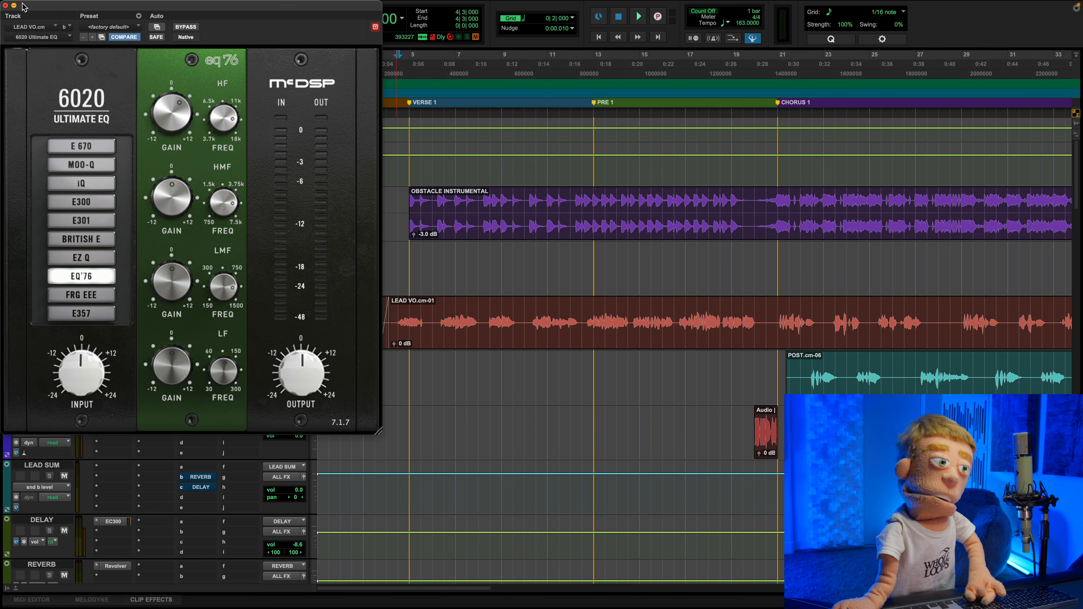
Close the EQ window and move the 6020 insert to the first insert slot of LEAD VO.cm.
click(6, 6)
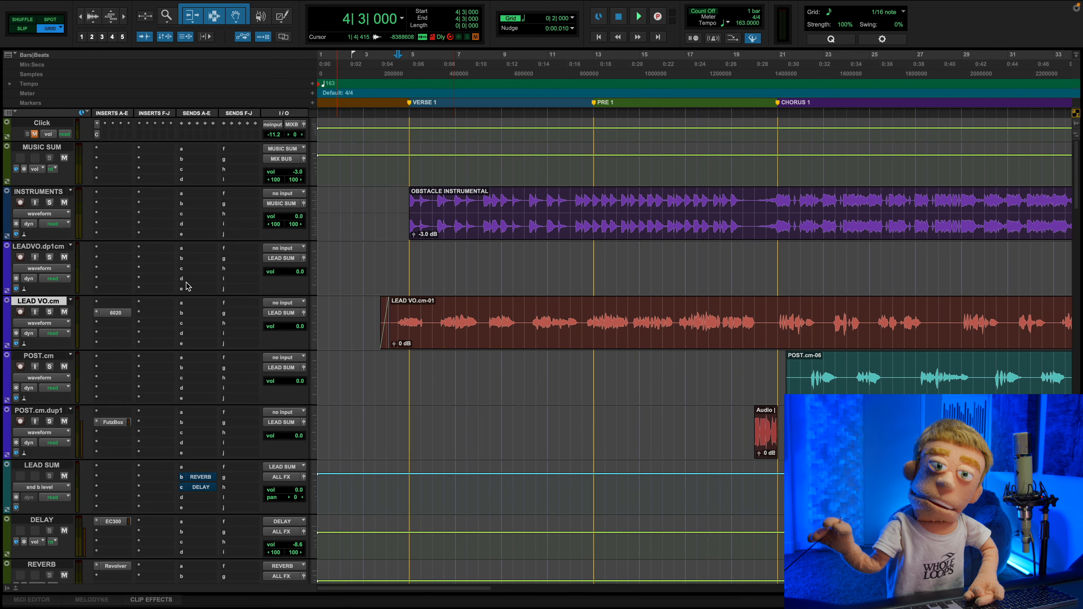
drag(120, 312, 115, 311)
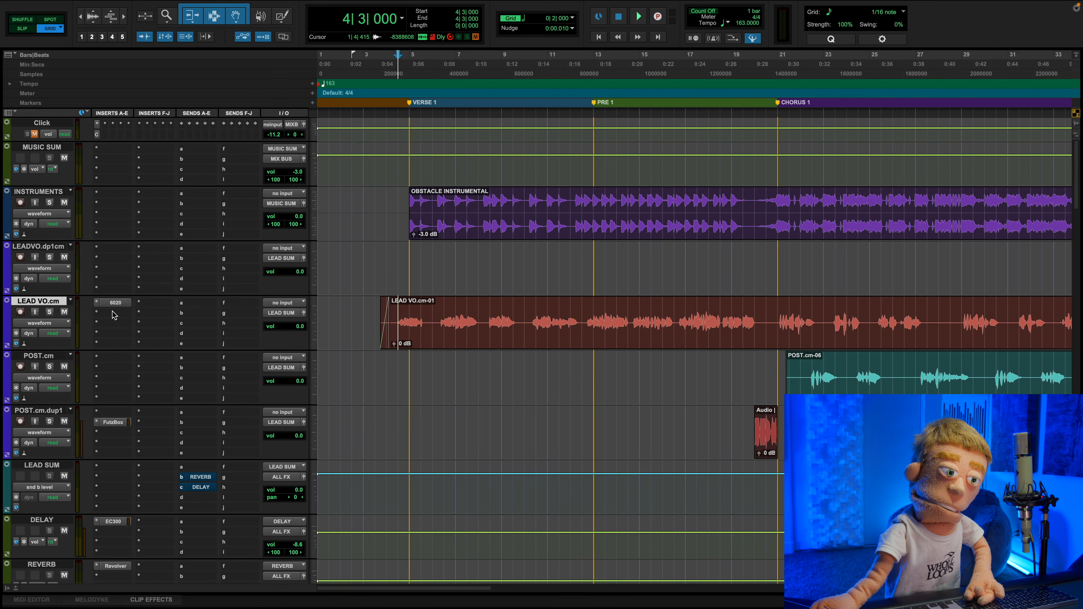
Insert the McDSP 6030 Ultimate Comp (mono) in the second insert slot of LEAD VO.cm and reposition its window.
click(114, 315)
mouse_move(261, 523)
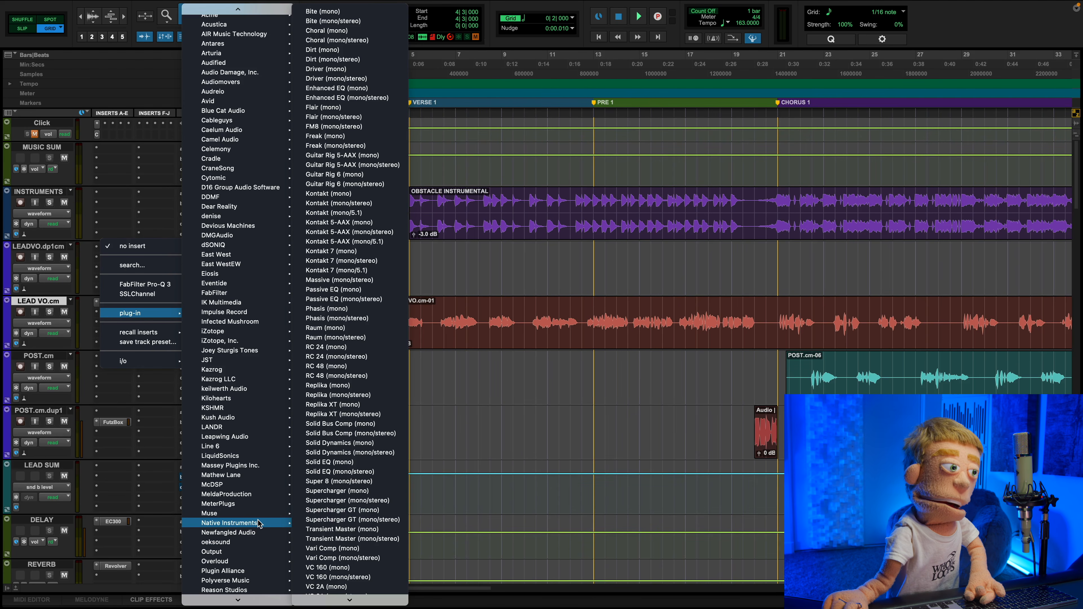
mouse_move(256, 485)
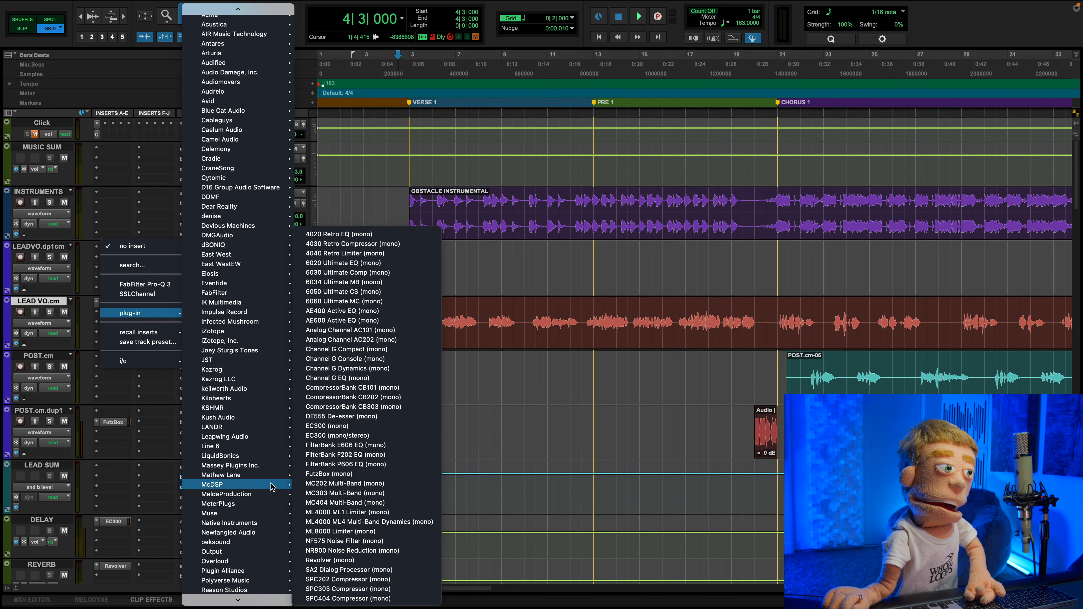
click(375, 273)
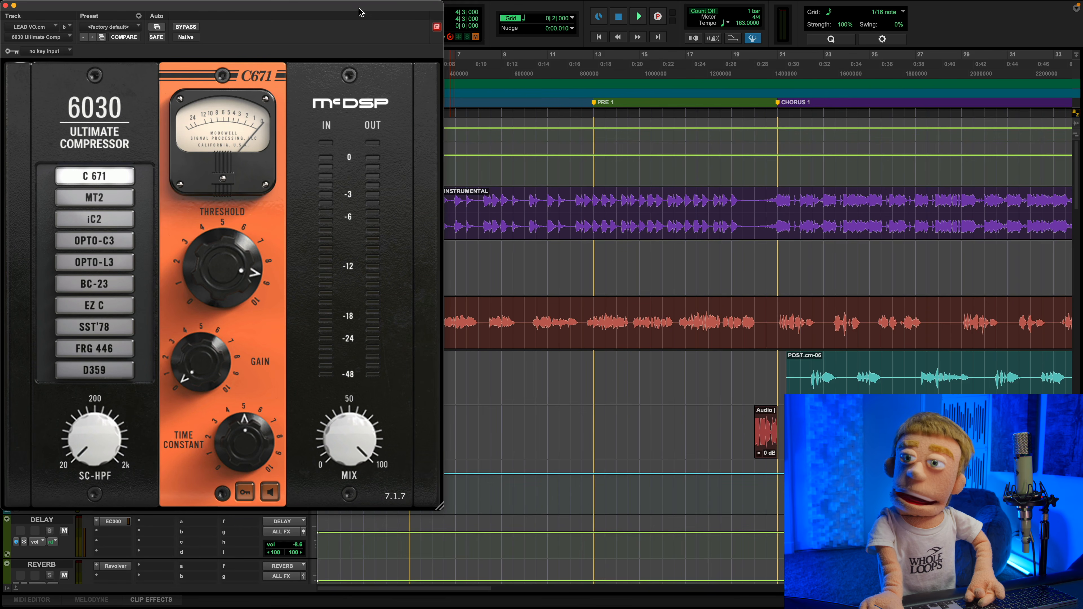
drag(360, 12, 485, 45)
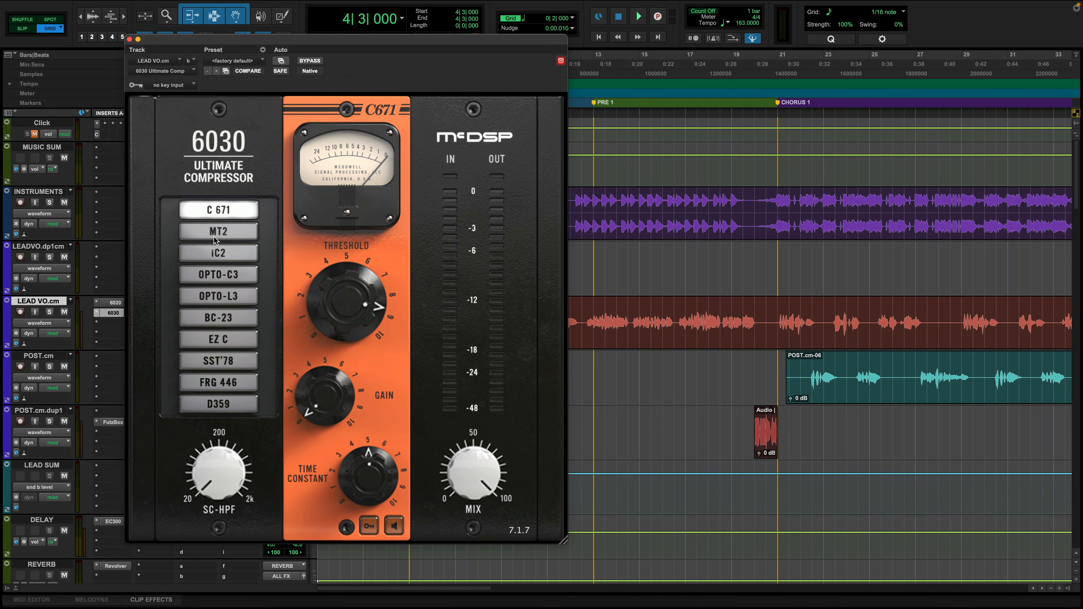
Look through the 6030's compressor models from MT2 down to D359, then return to C 671.
click(214, 237)
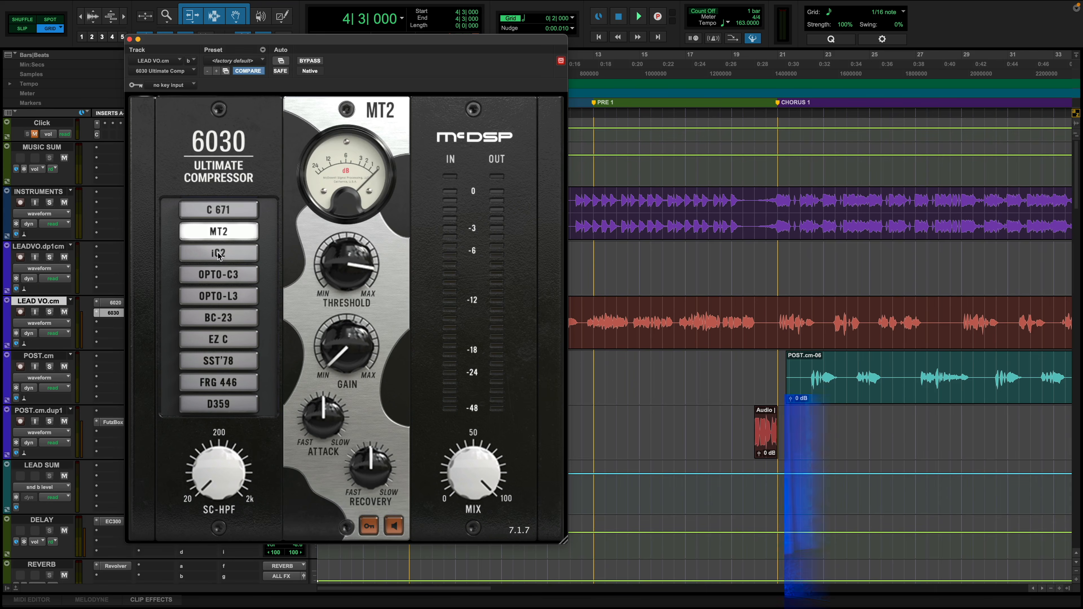
click(218, 256)
click(225, 296)
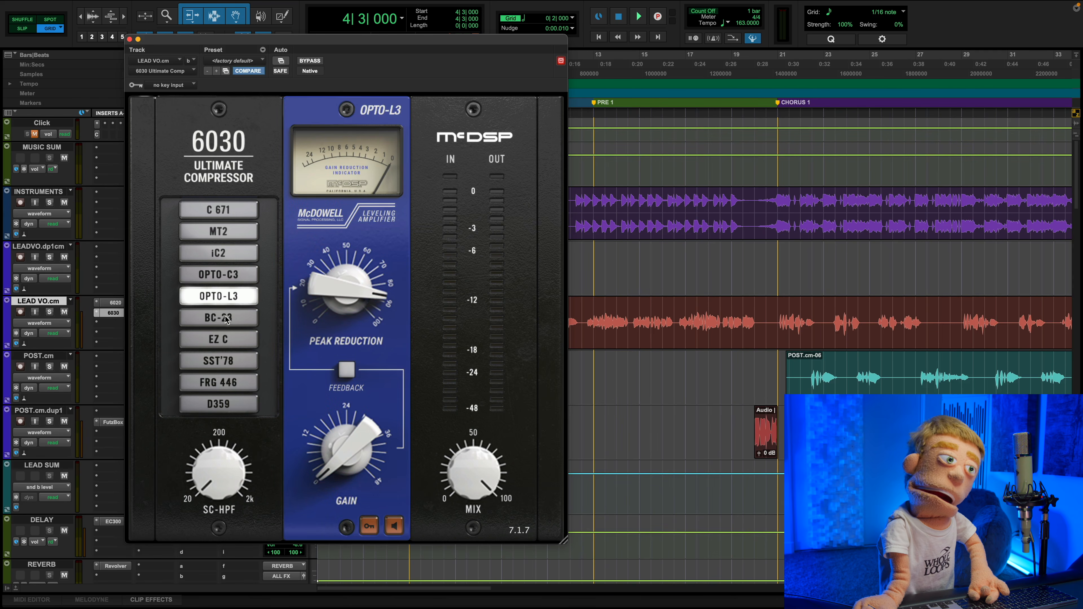
click(227, 319)
click(225, 360)
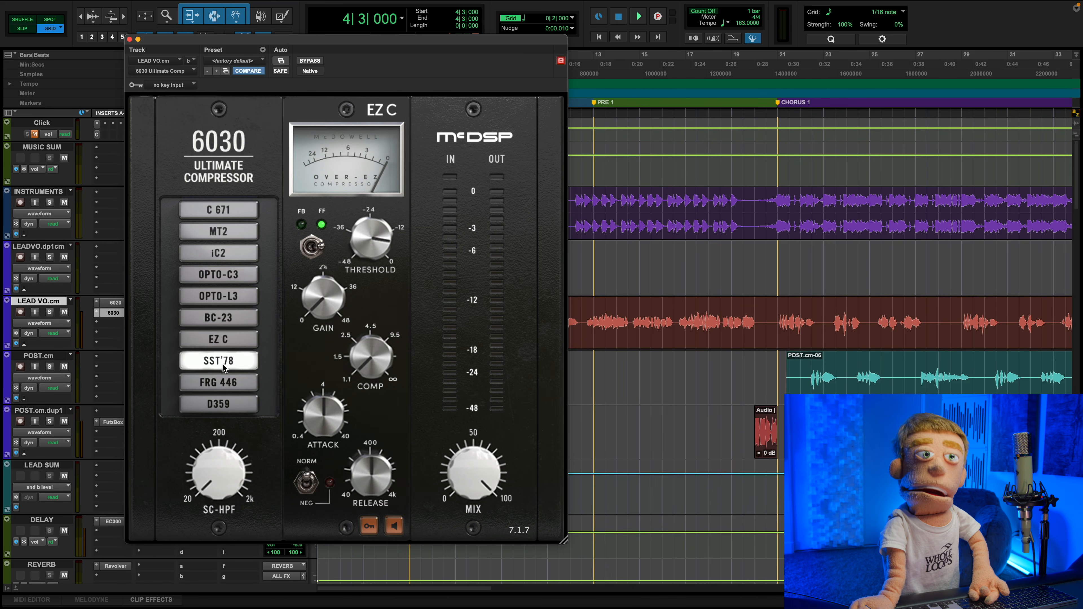
click(223, 382)
click(226, 404)
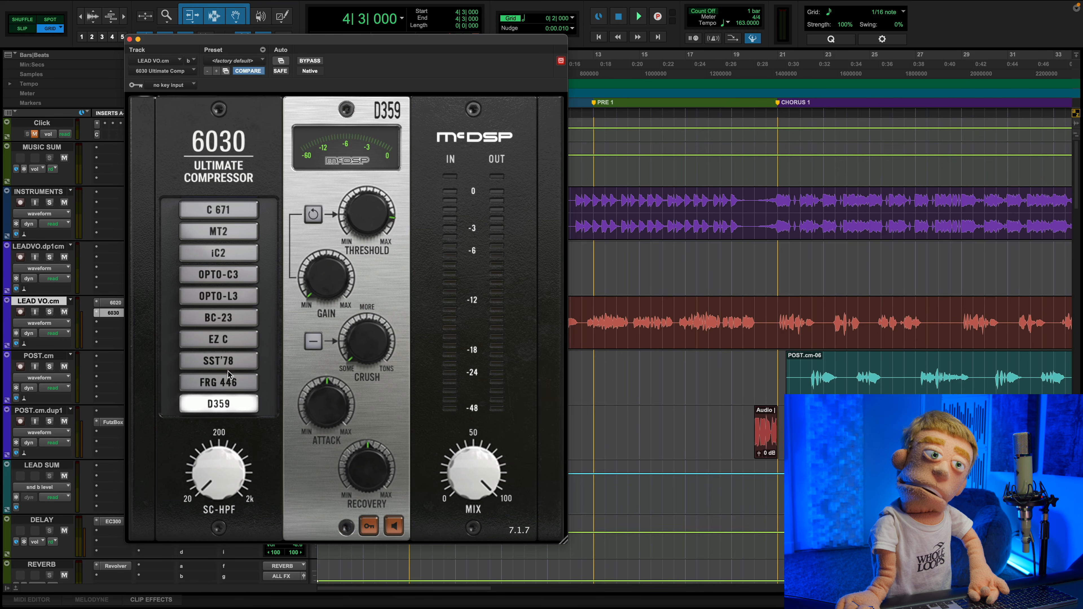
click(233, 210)
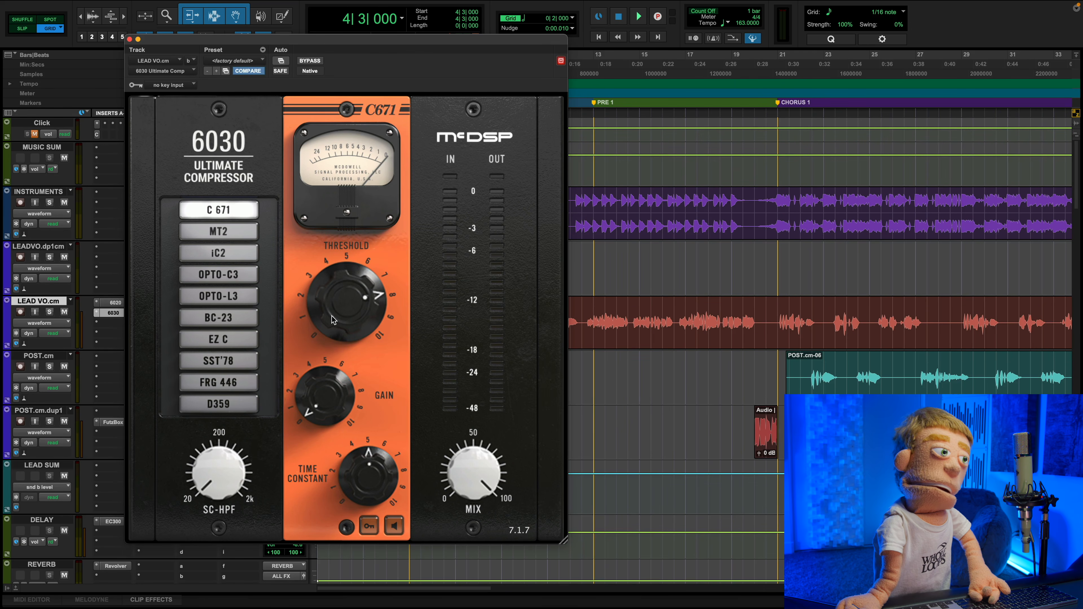
Lower the C 671 threshold to about 6, start playback and raise its gain to about 2.
drag(335, 335, 329, 356)
key(space)
drag(321, 406, 324, 364)
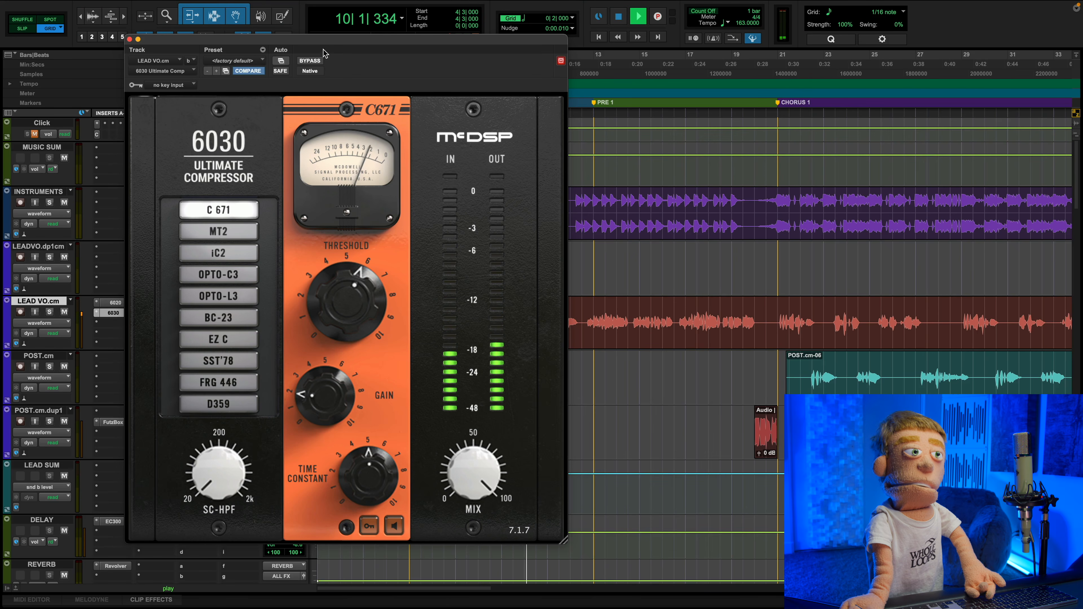
Stop playback, select the LEAD VO.cm vocal from 4|3|000 to 12|3|000 and play that range in a loop with the compressor window moved aside.
drag(323, 52, 856, 128)
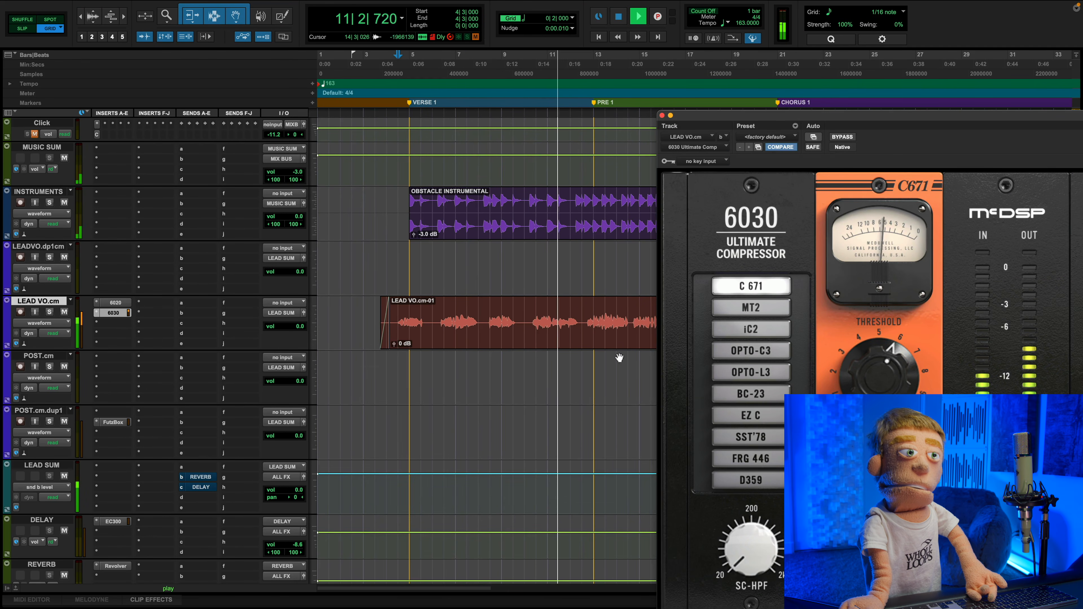
key(space)
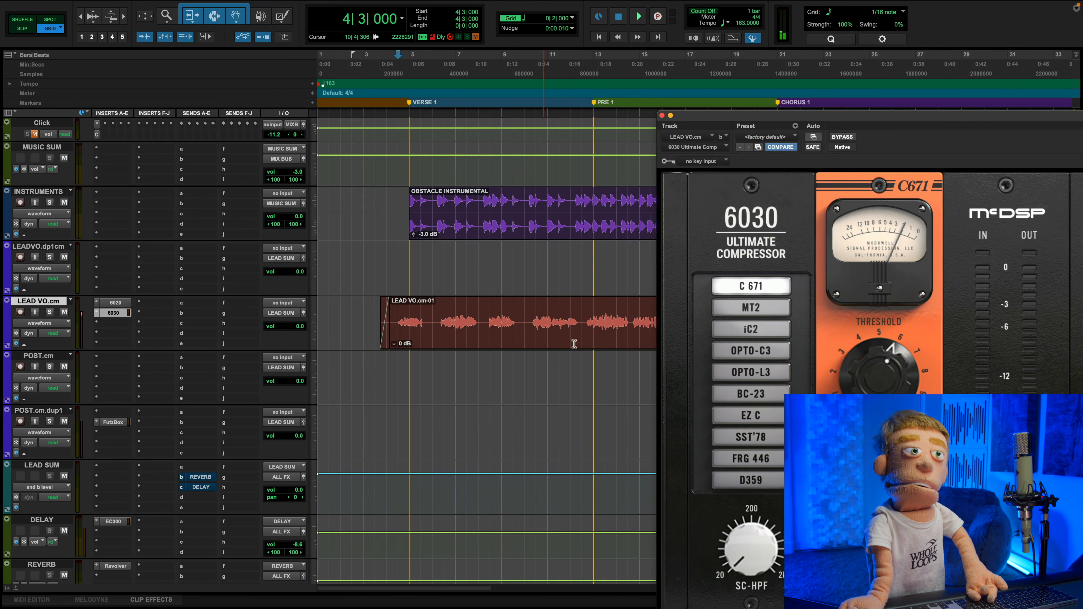
drag(584, 307, 413, 310)
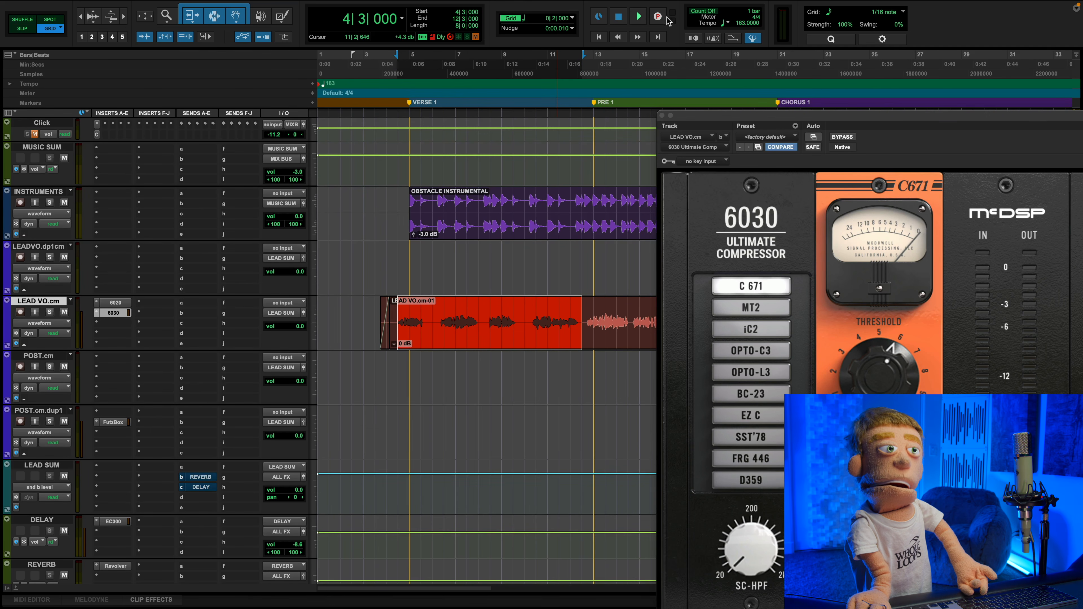
drag(751, 123, 98, 30)
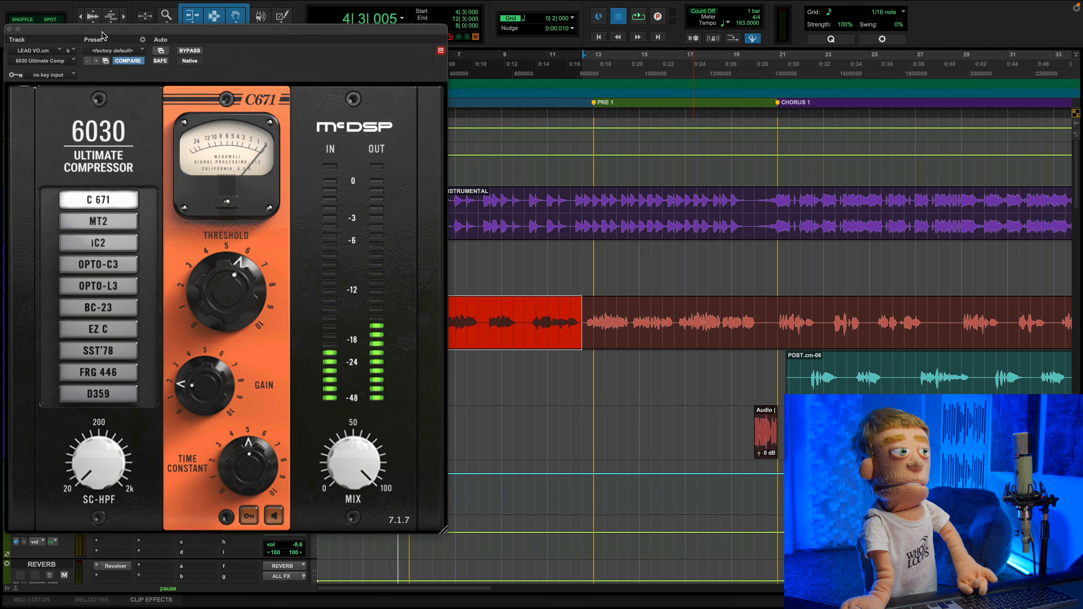
key(space)
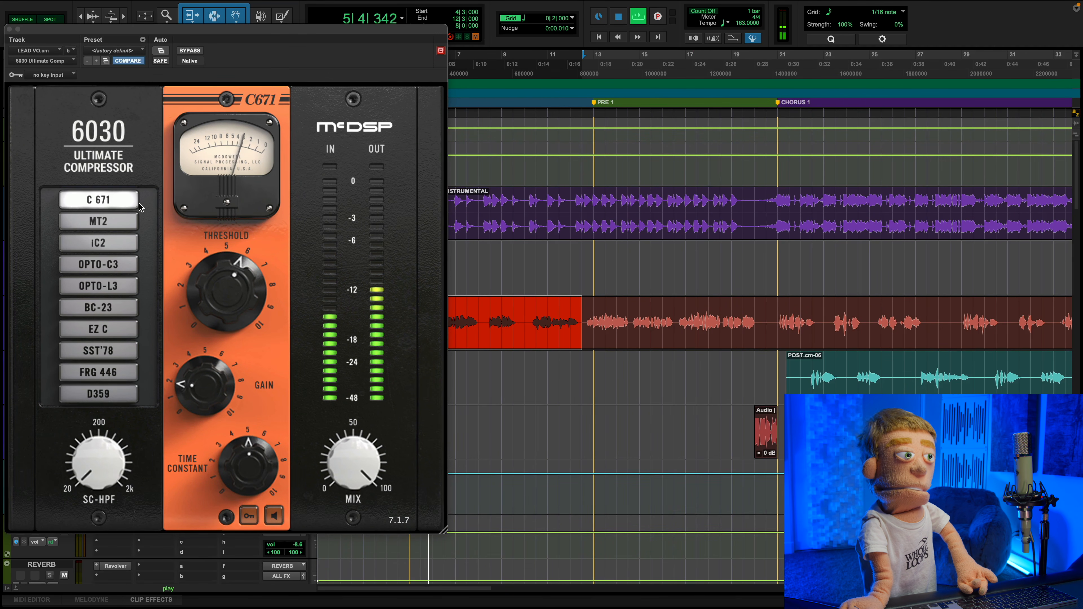
Audition the MT2, iC2, OPTO-C3, OPTO-L3, BC-23 and EZ C compressor models in order on the looping vocal.
click(113, 219)
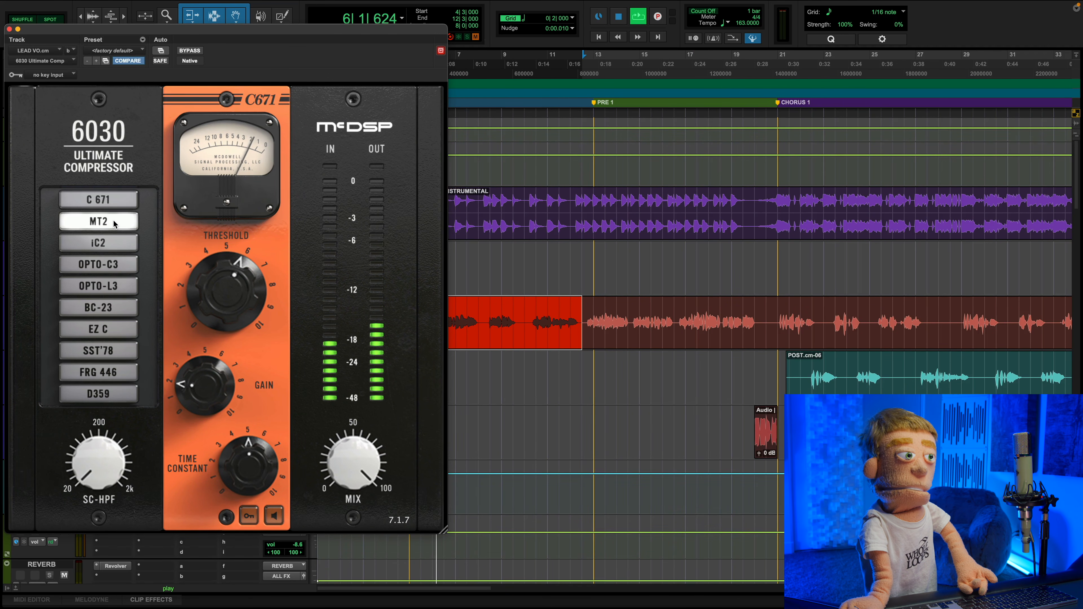
click(103, 247)
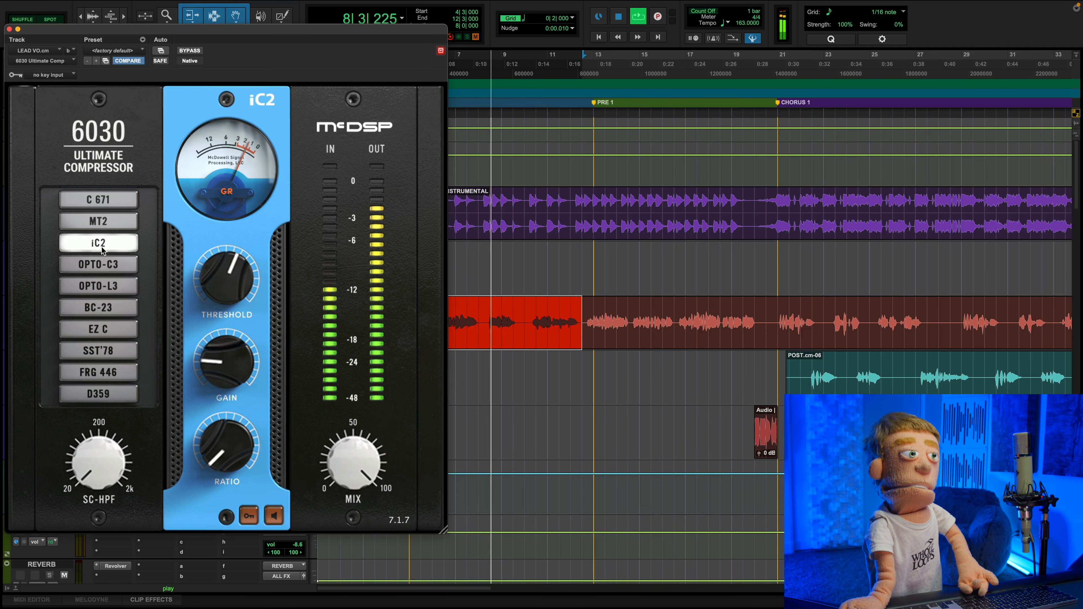
click(113, 269)
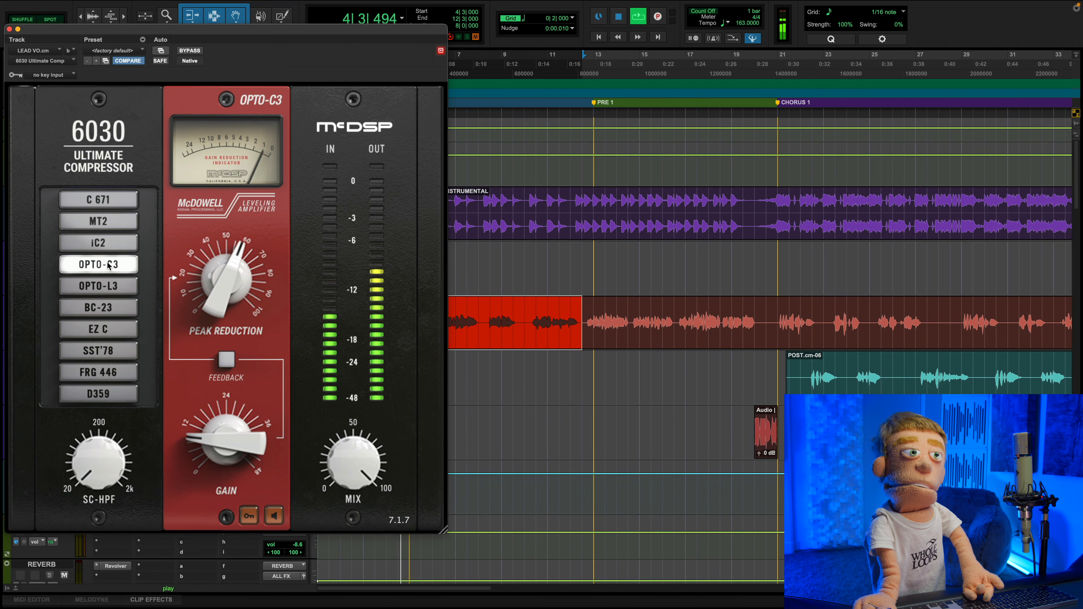
click(101, 292)
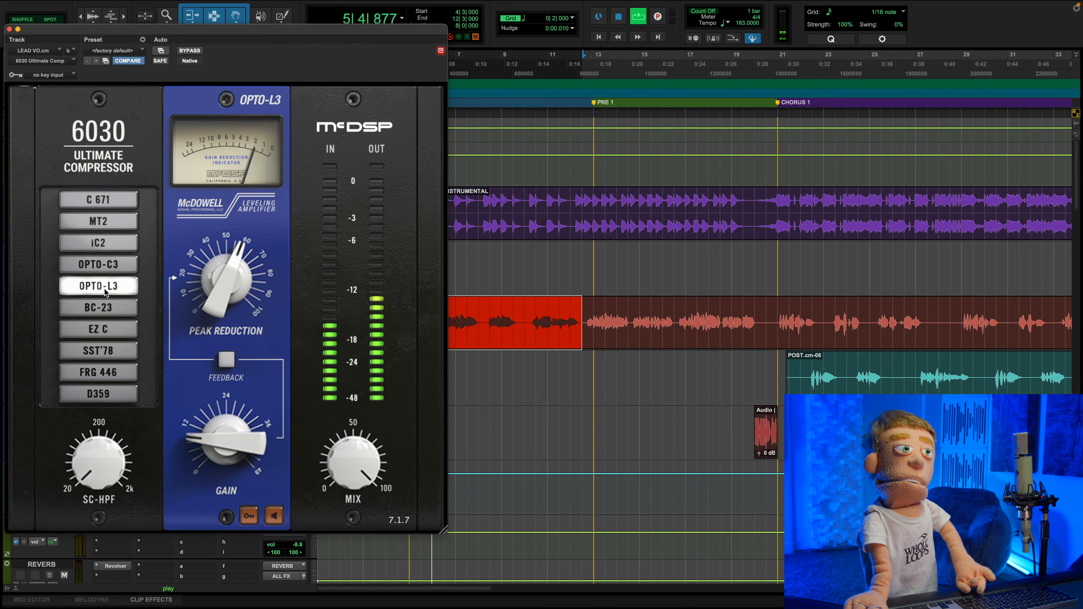
click(103, 309)
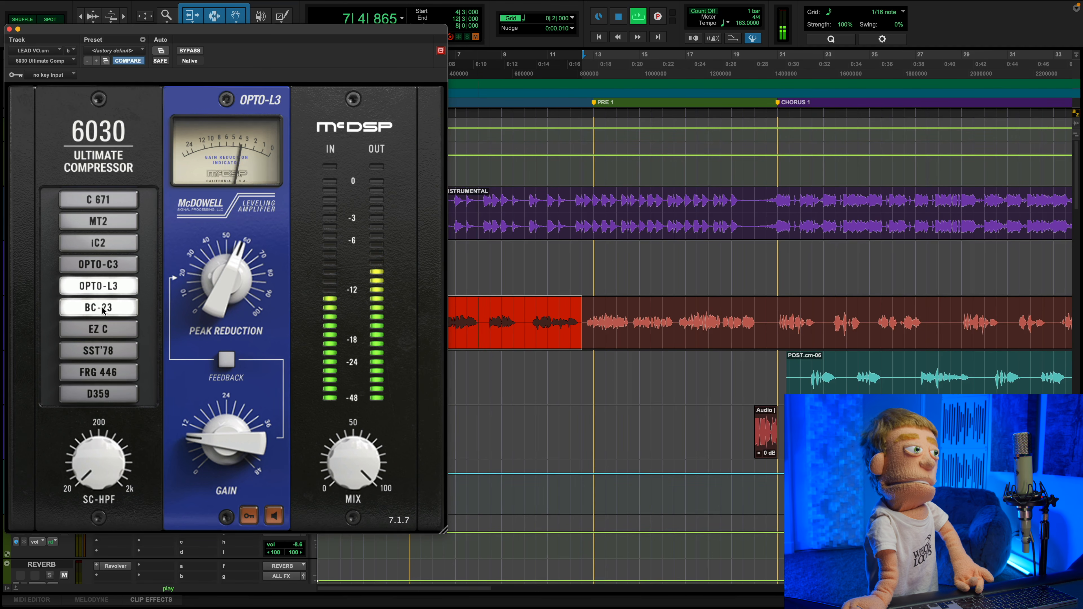
click(102, 333)
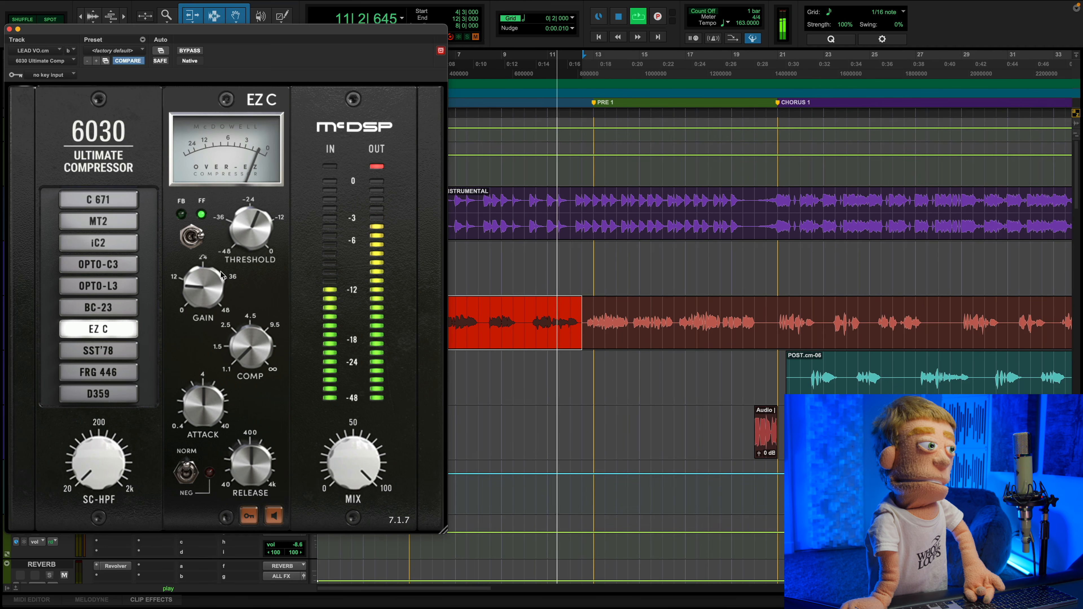
Switch to SST'78 and lower its threshold to about -24 dB, then audition the FRG 446 model.
click(108, 353)
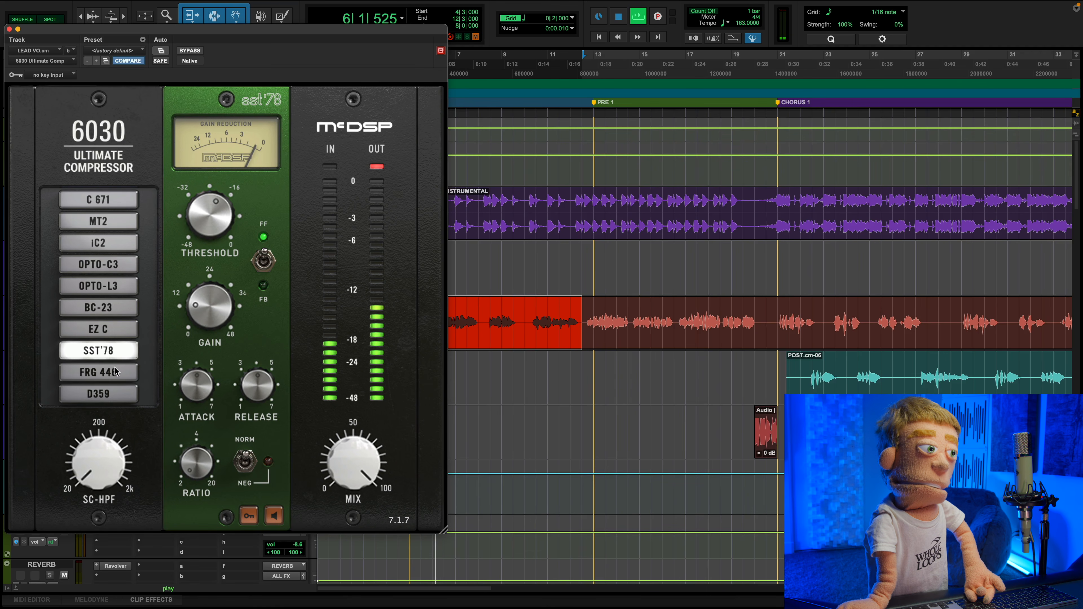
drag(205, 227, 203, 236)
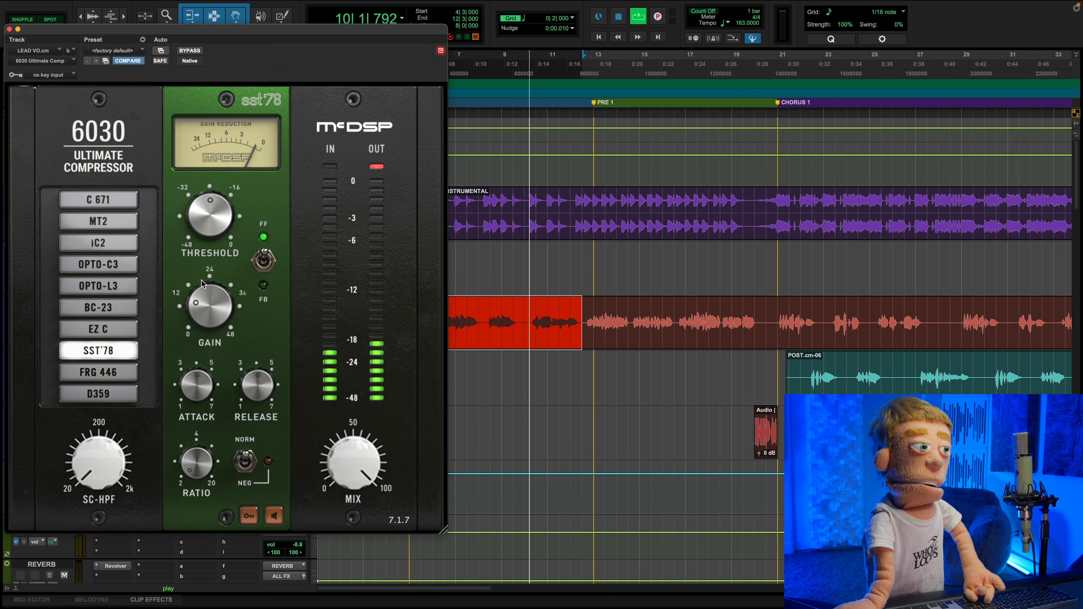
click(110, 372)
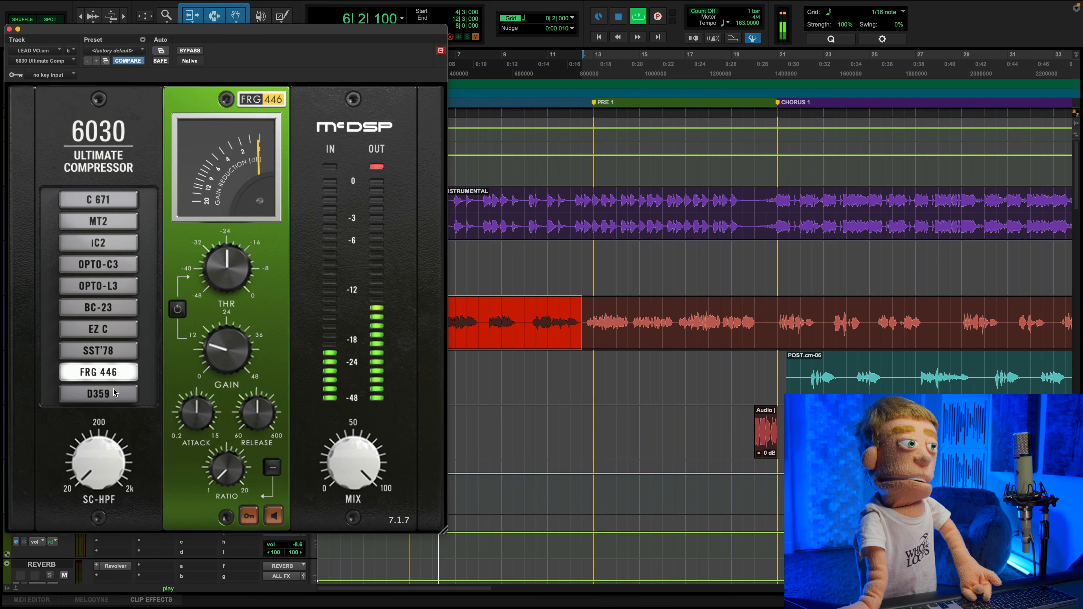
Choose the D359 model, turn Crush up toward Tons, raise the gain and set the mix to about 50%.
click(114, 393)
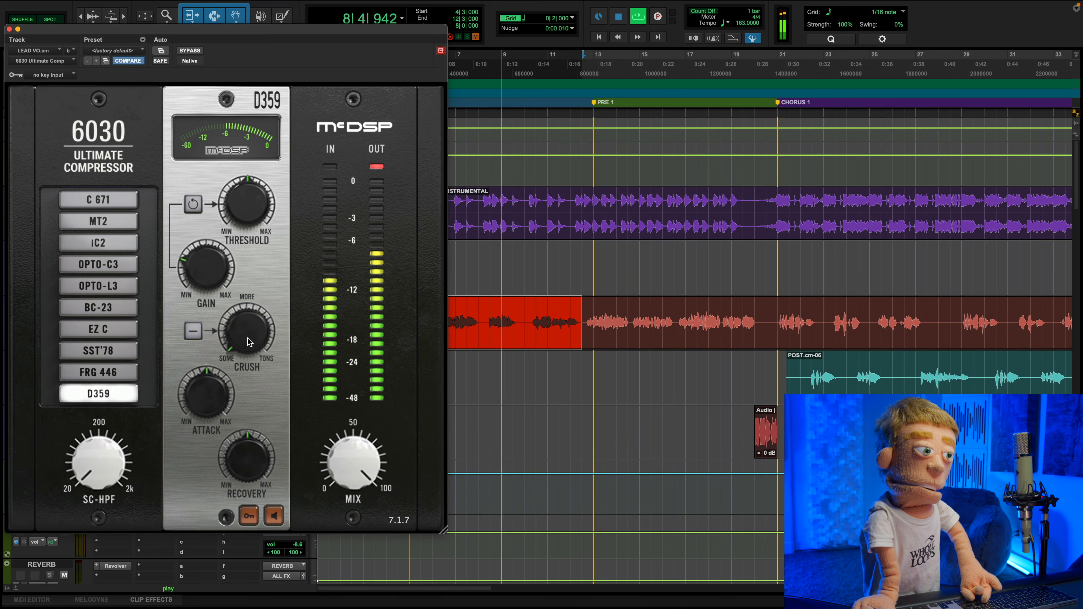
drag(248, 280, 281, 186)
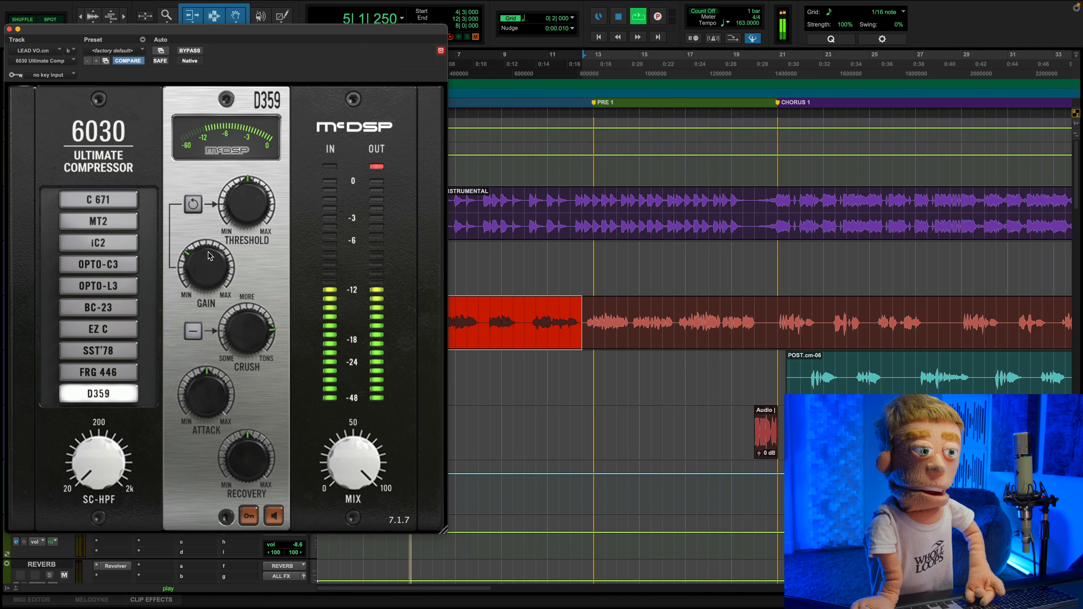
drag(207, 242, 208, 232)
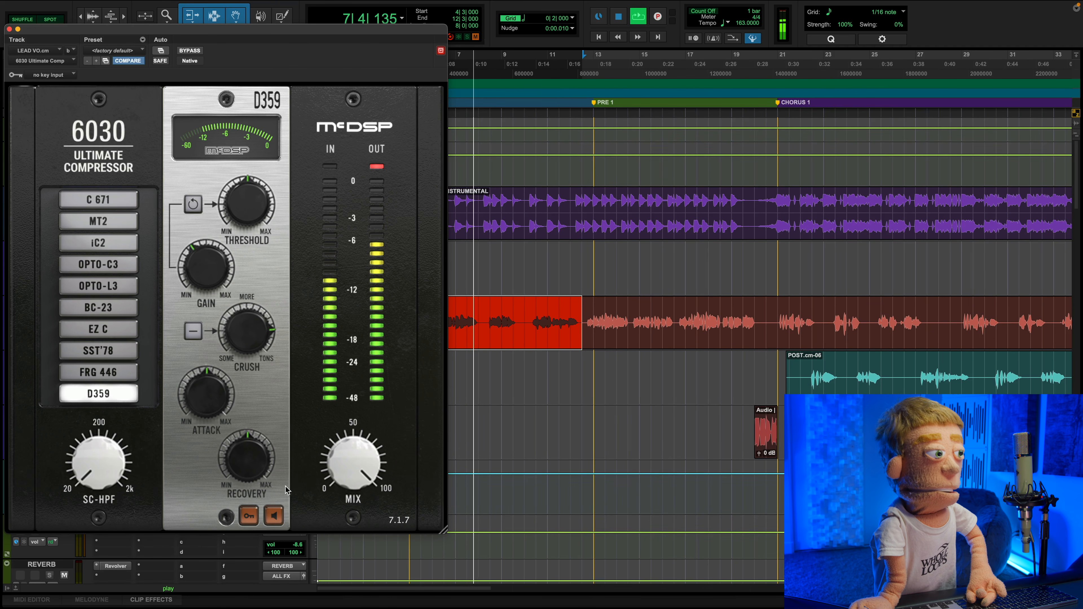
drag(351, 476, 330, 547)
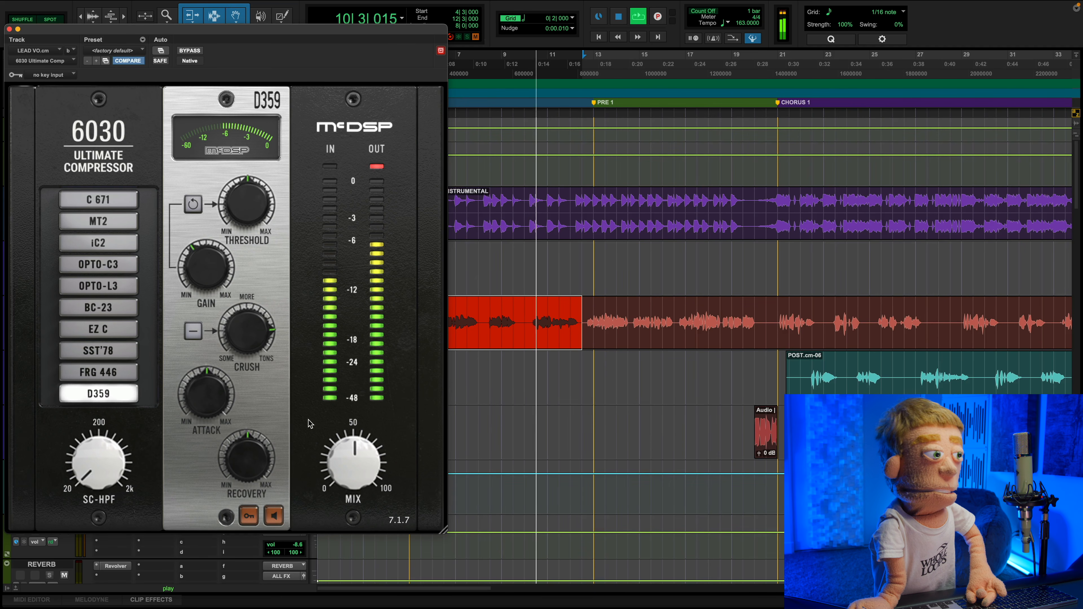
drag(198, 253, 202, 248)
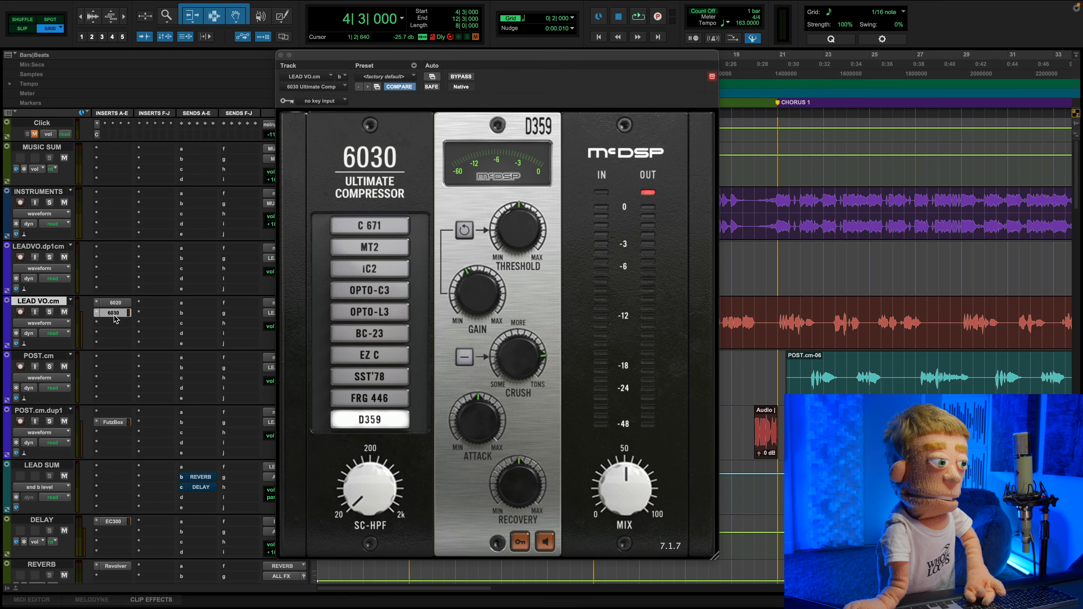
Copy the LEAD VO.cm 6030 insert to slot h, then step the slot b instance through other models to SST'78 at full mix.
mouse_move(121, 326)
mouse_down()
mouse_move(158, 325)
mouse_move(115, 315)
mouse_up()
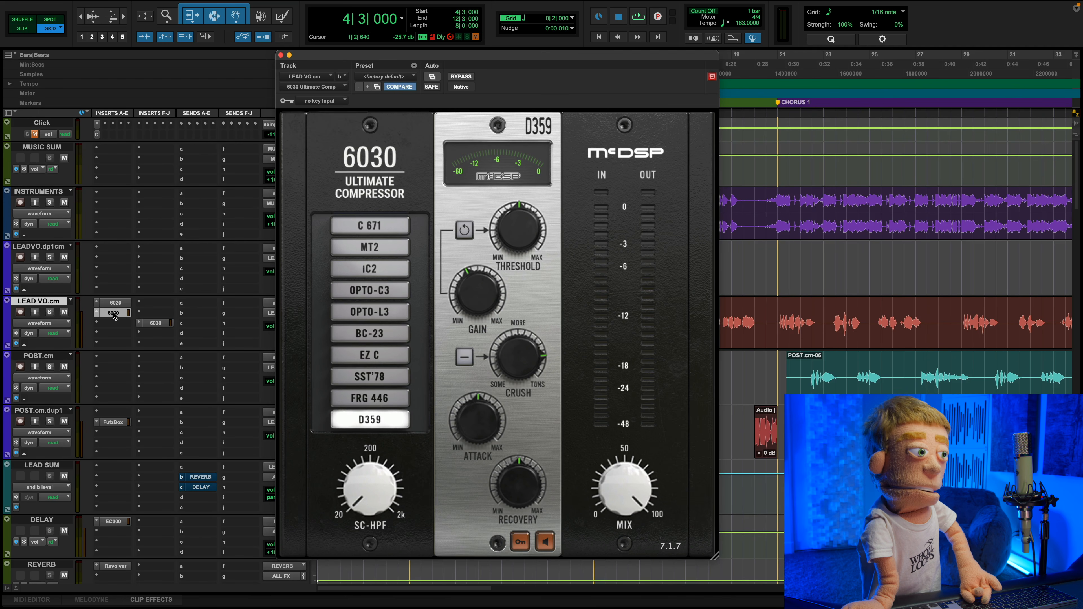
click(390, 291)
click(386, 312)
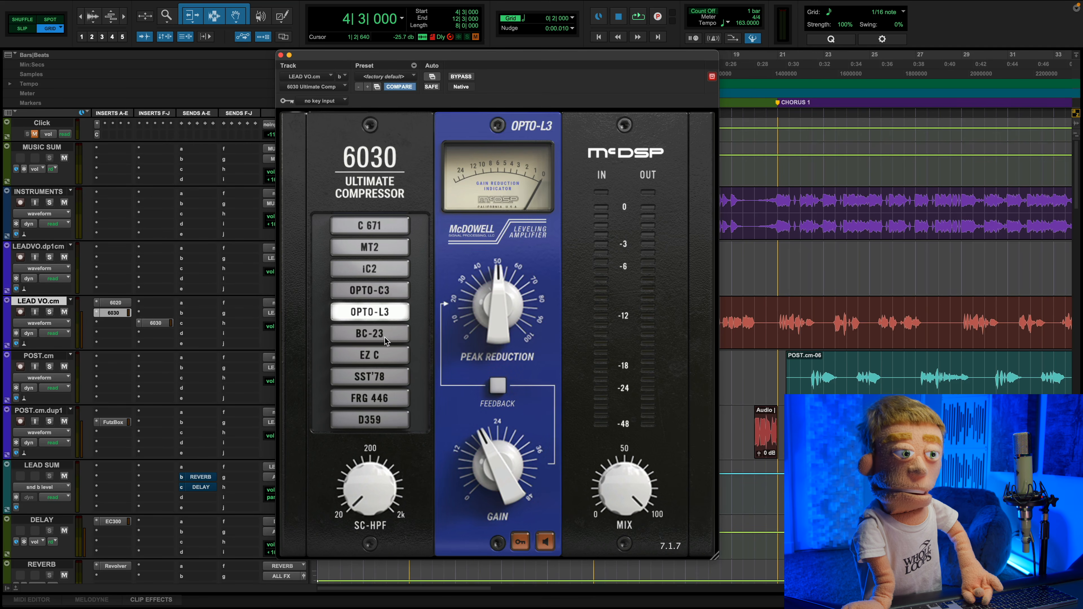
click(386, 354)
click(389, 377)
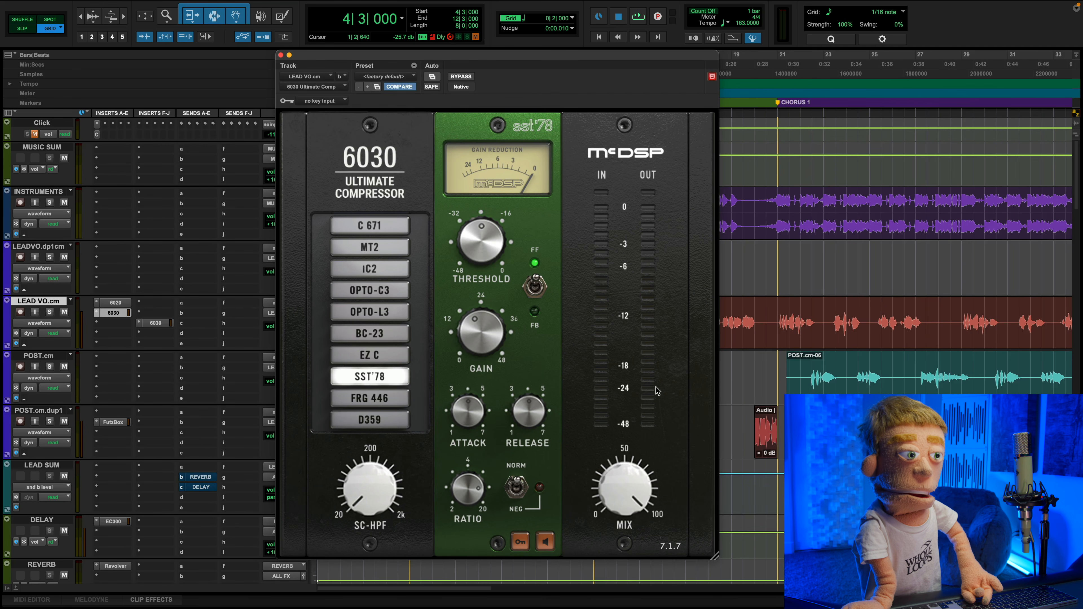
Play and stop the vocal through both compressors, set the slot h D359 mix to about 20% and reopen the slot b SST'78.
key(space)
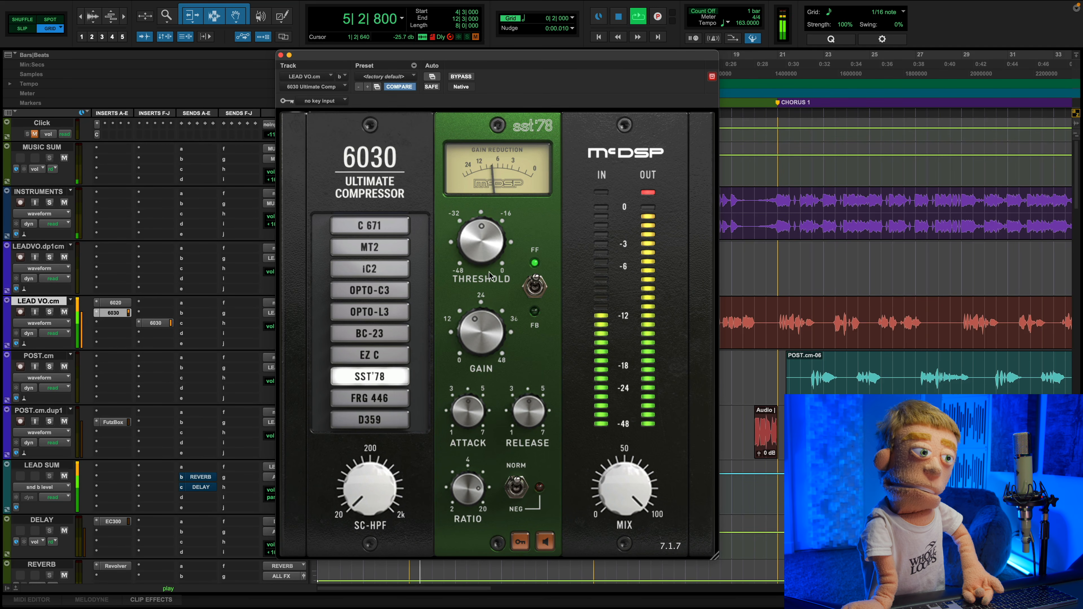
key(space)
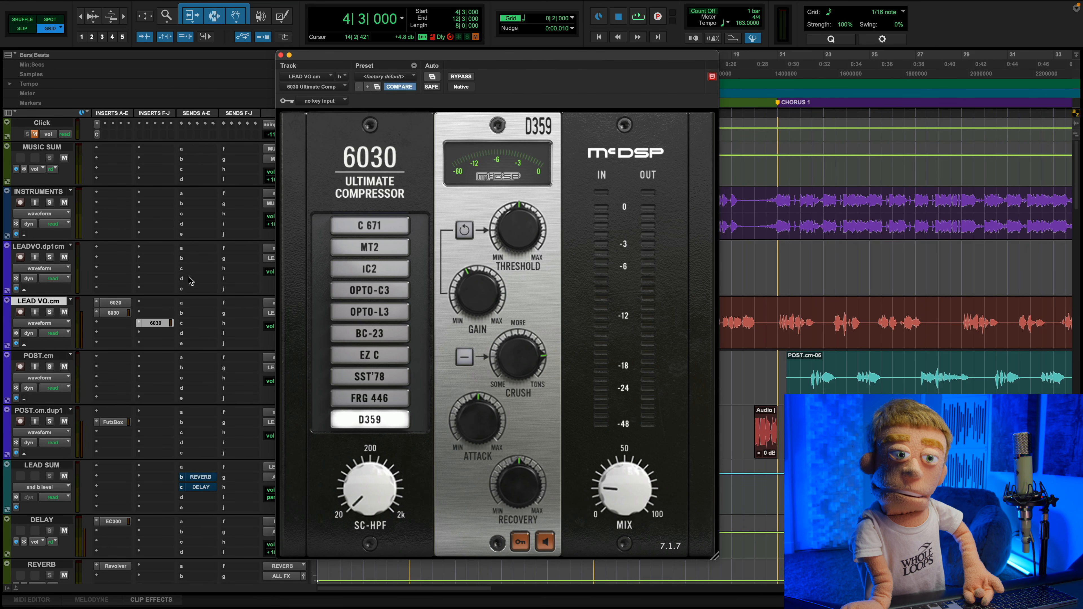
click(116, 313)
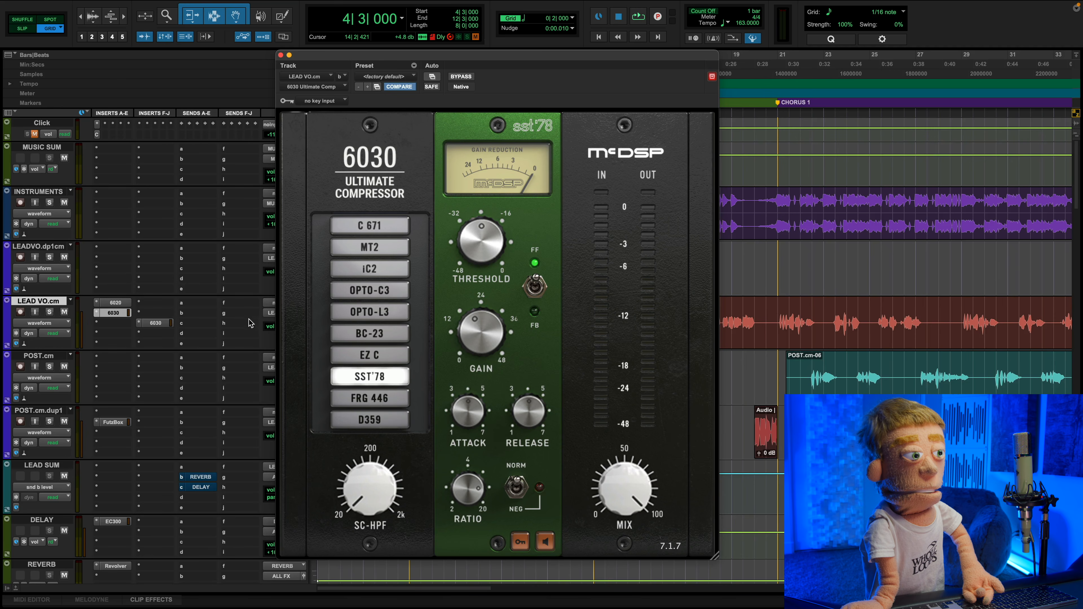
During looped playback, lower the SST'78 gain to about 8 dB and raise its threshold to about -17 dB.
key(space)
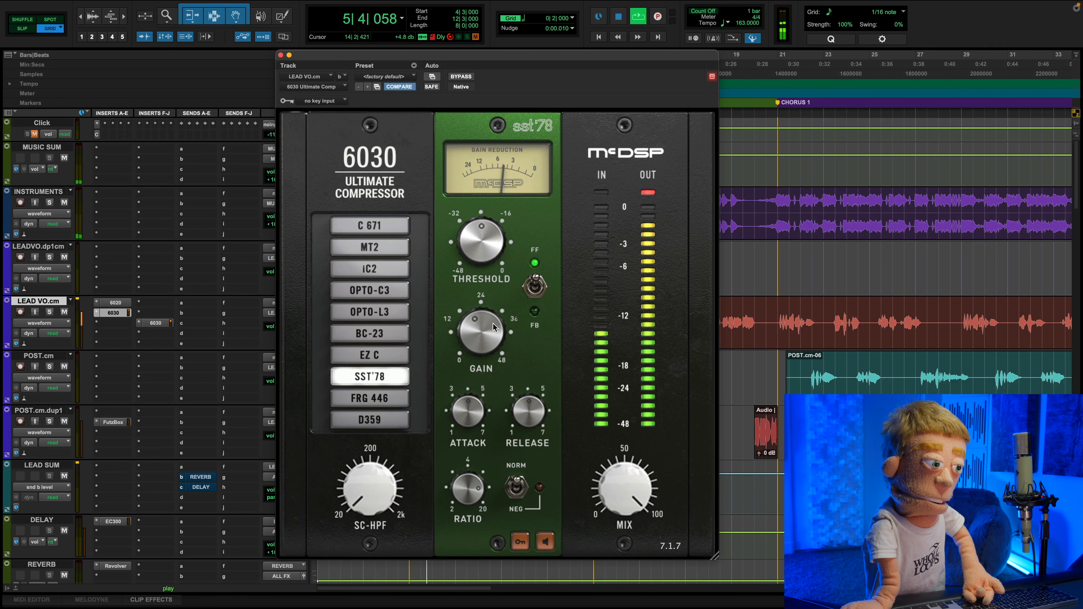
drag(494, 328, 493, 363)
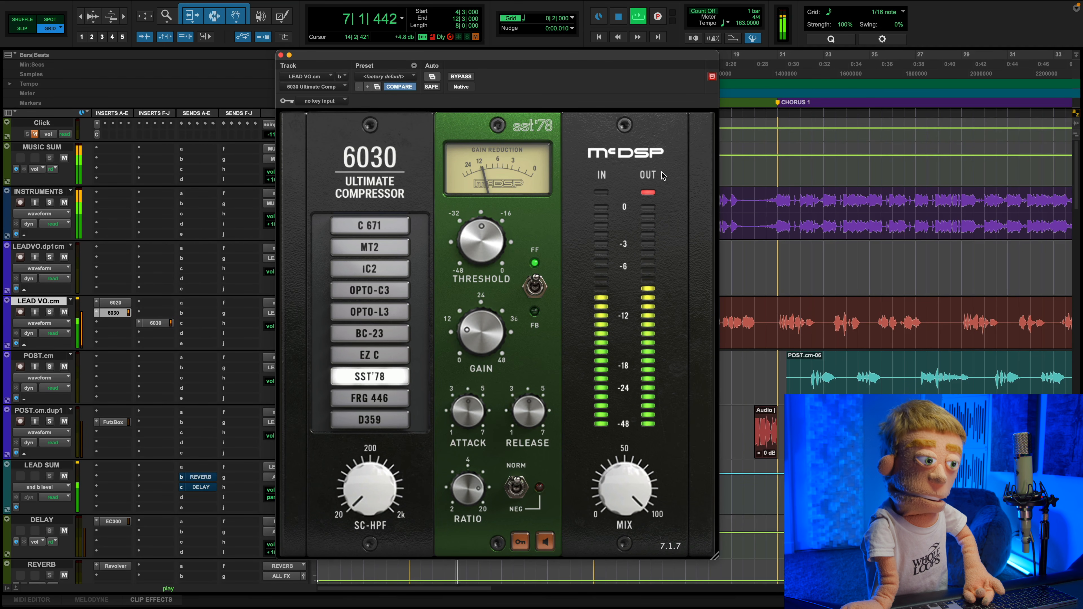
drag(499, 228, 503, 209)
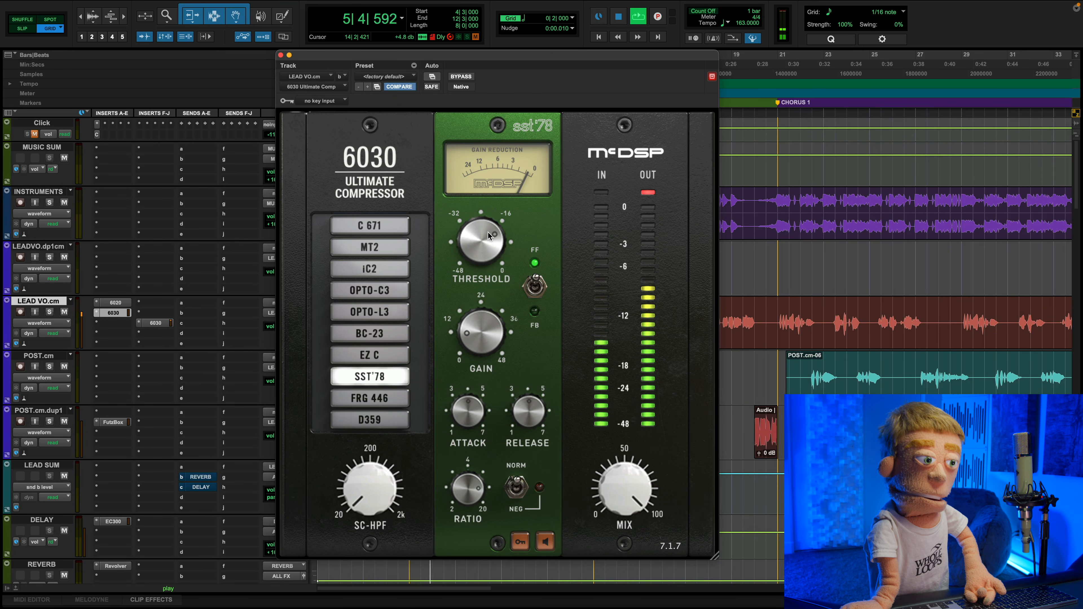
drag(488, 231, 485, 247)
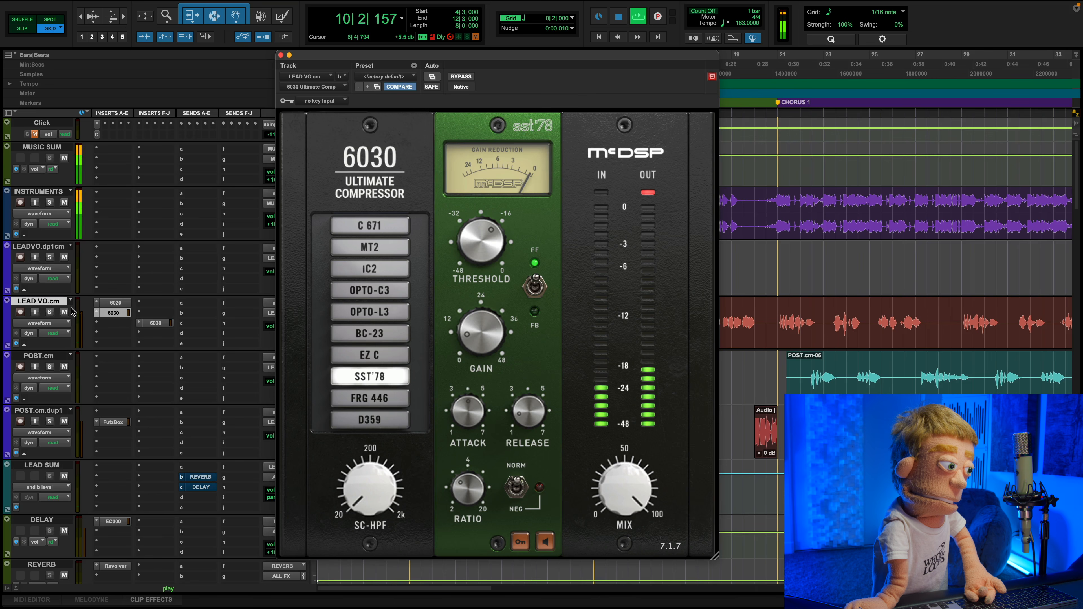
Toggle the slot h 6030's bypass during playback, trim its D359 mix slightly, stop playback and close the compressor windows.
super+click(157, 323)
click(146, 320)
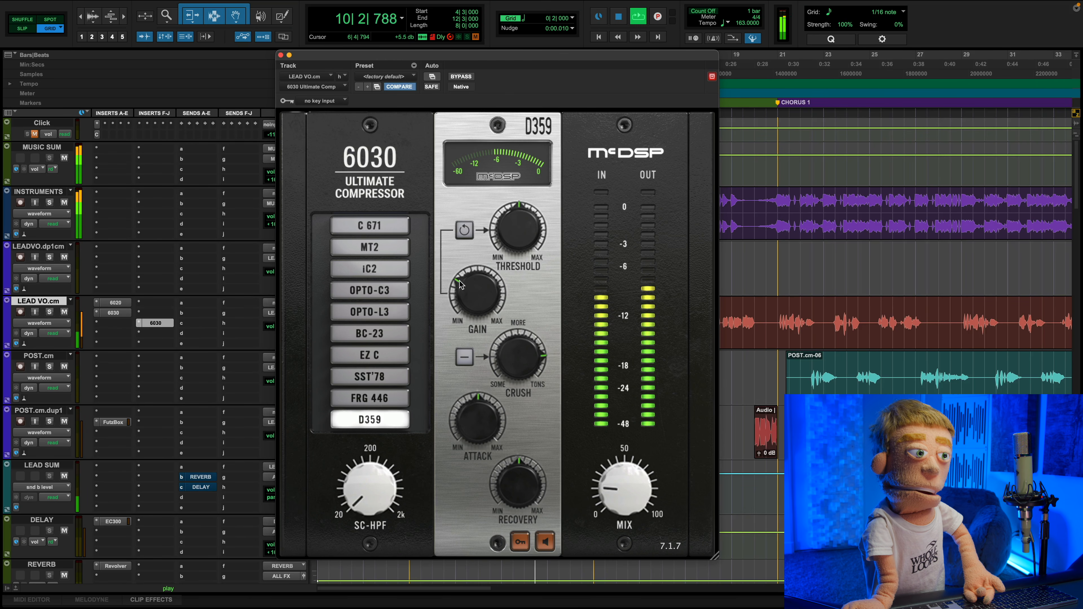
drag(615, 477, 619, 486)
key(space)
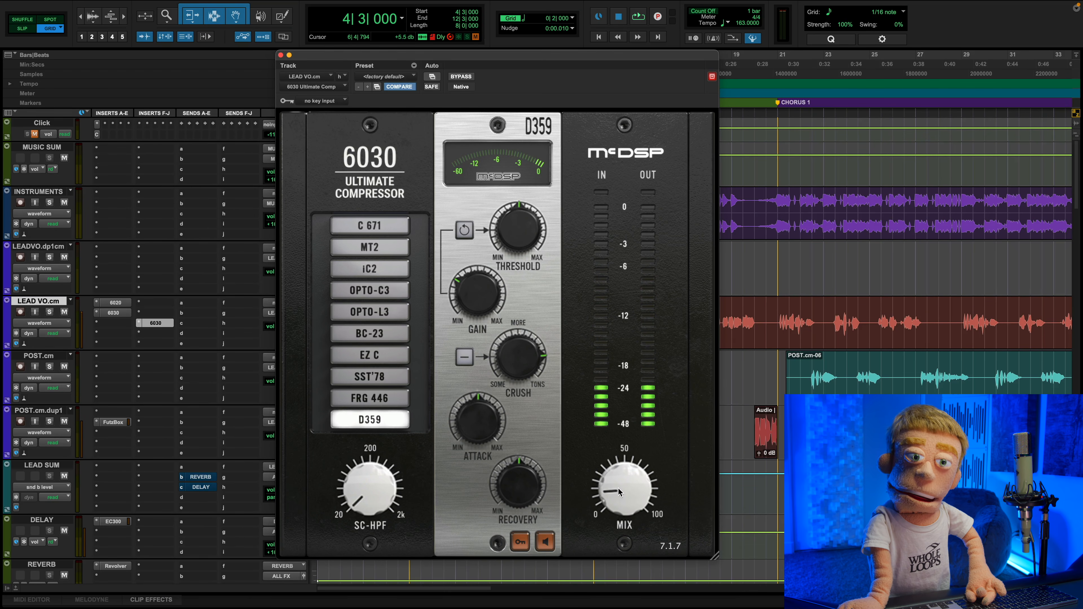
drag(619, 491, 624, 444)
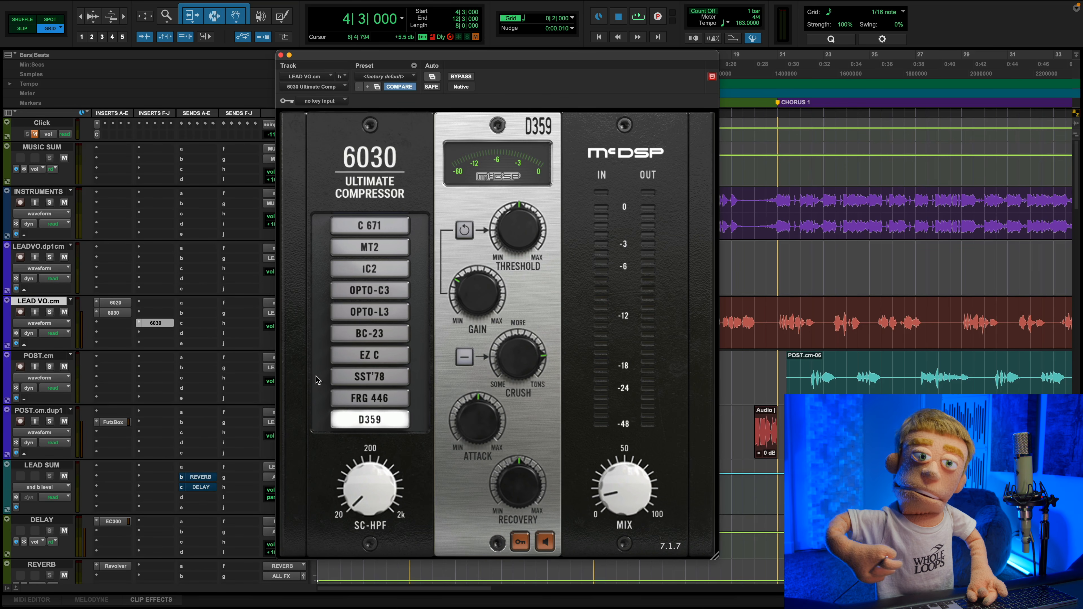
click(280, 55)
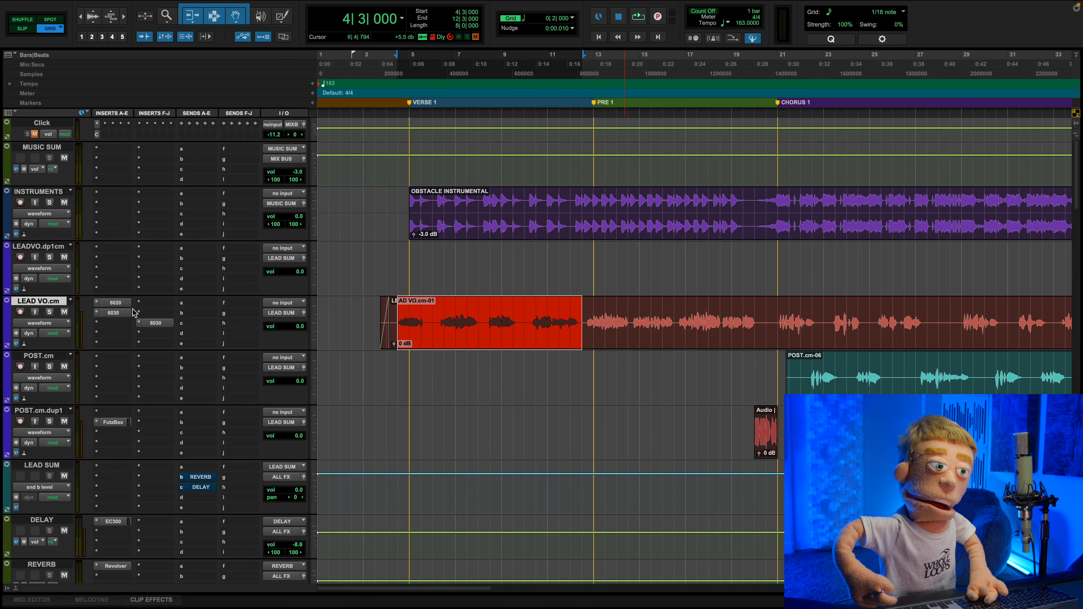
click(113, 313)
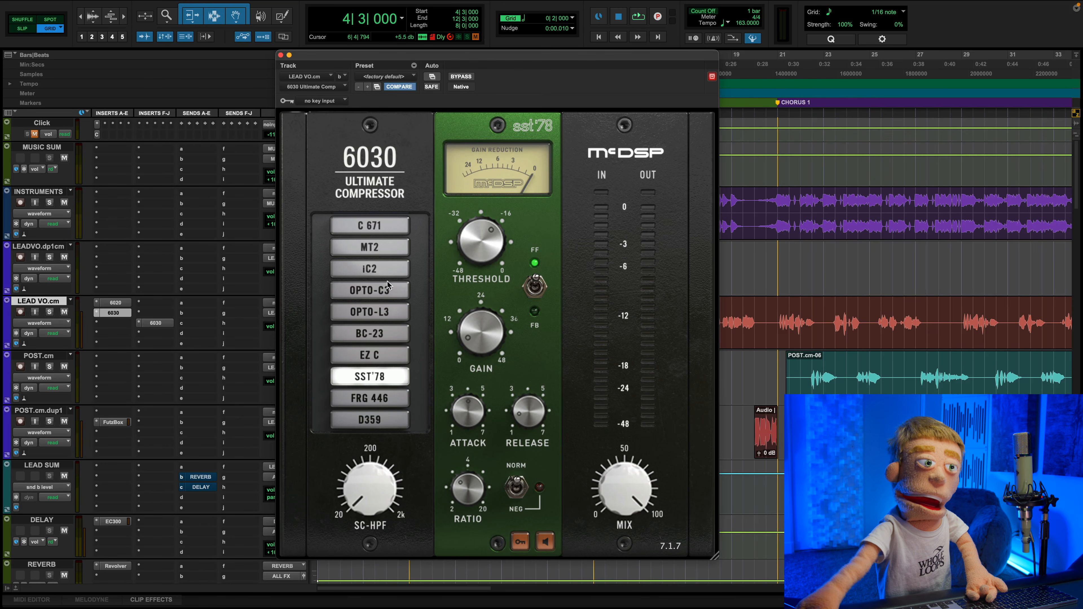
click(281, 55)
Insert McDSP's 6034 Ultimate MB (mono) in slot c of LEAD VO.cm and move its window aside.
click(109, 323)
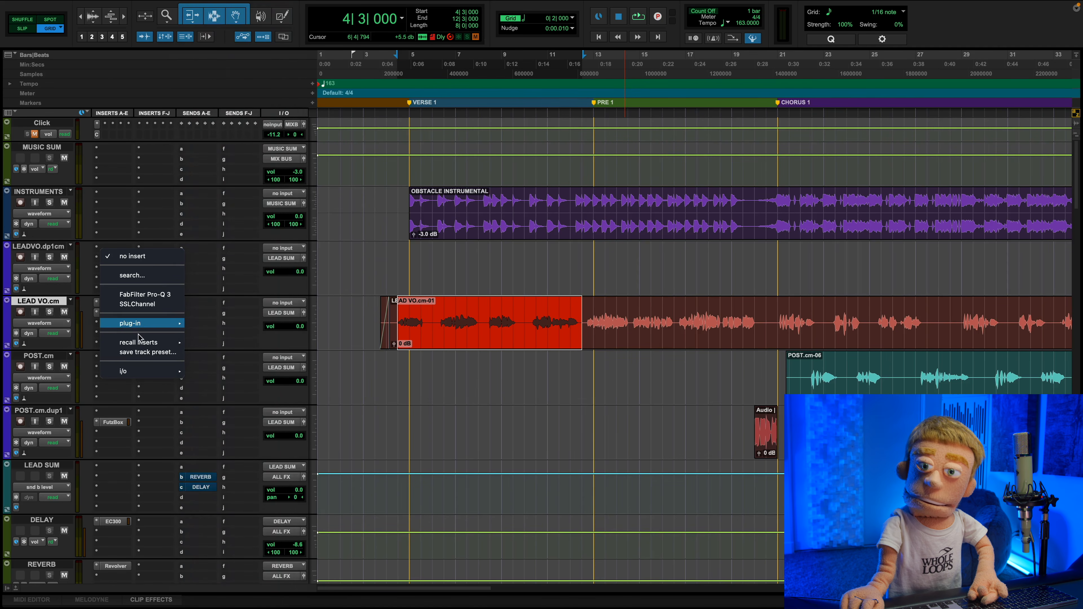
mouse_move(171, 325)
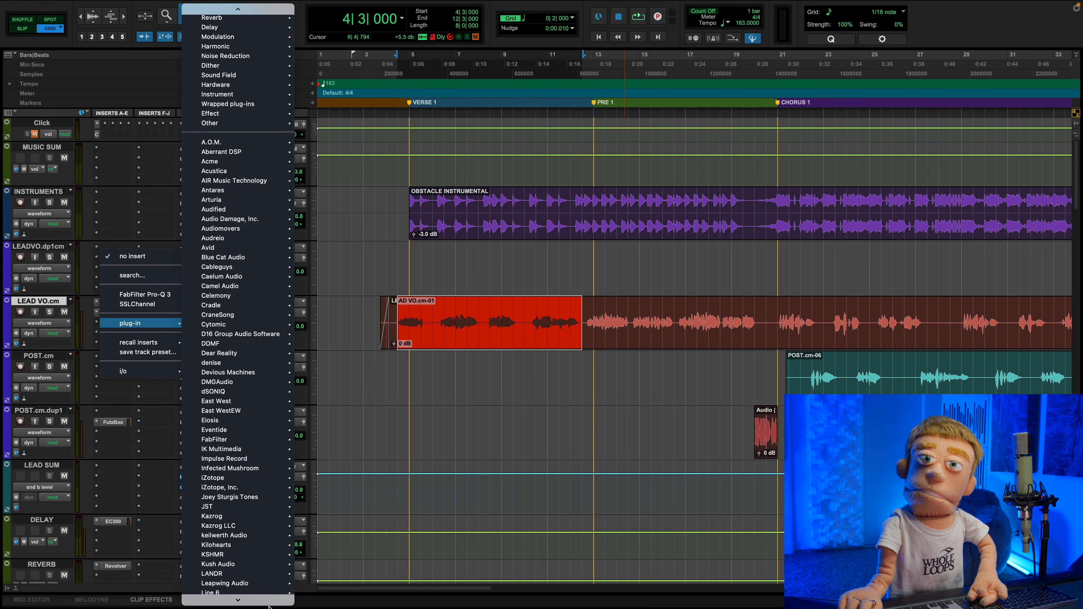
mouse_move(256, 485)
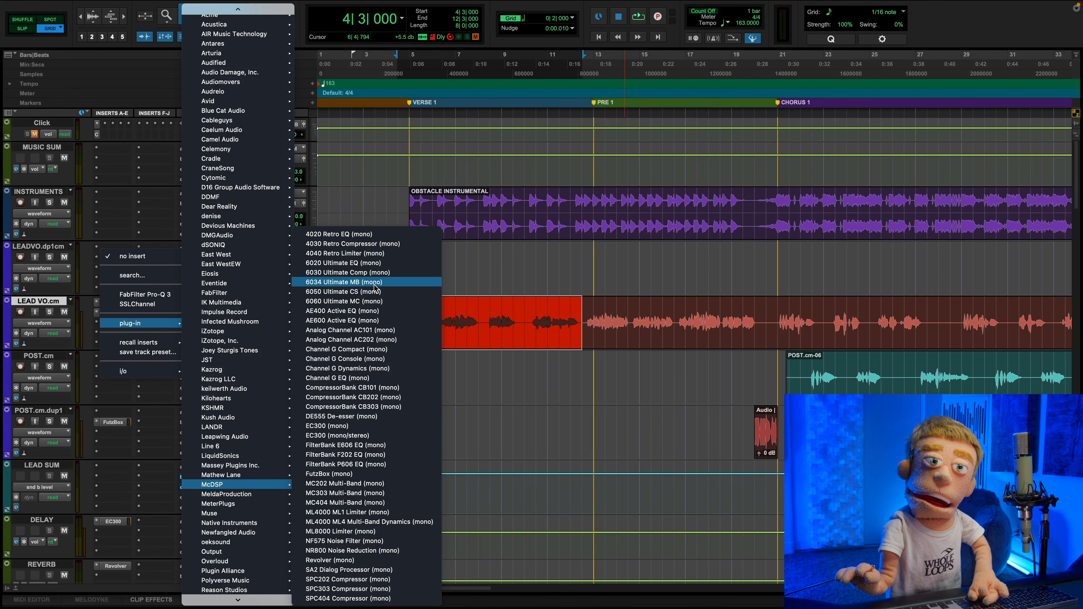
click(375, 283)
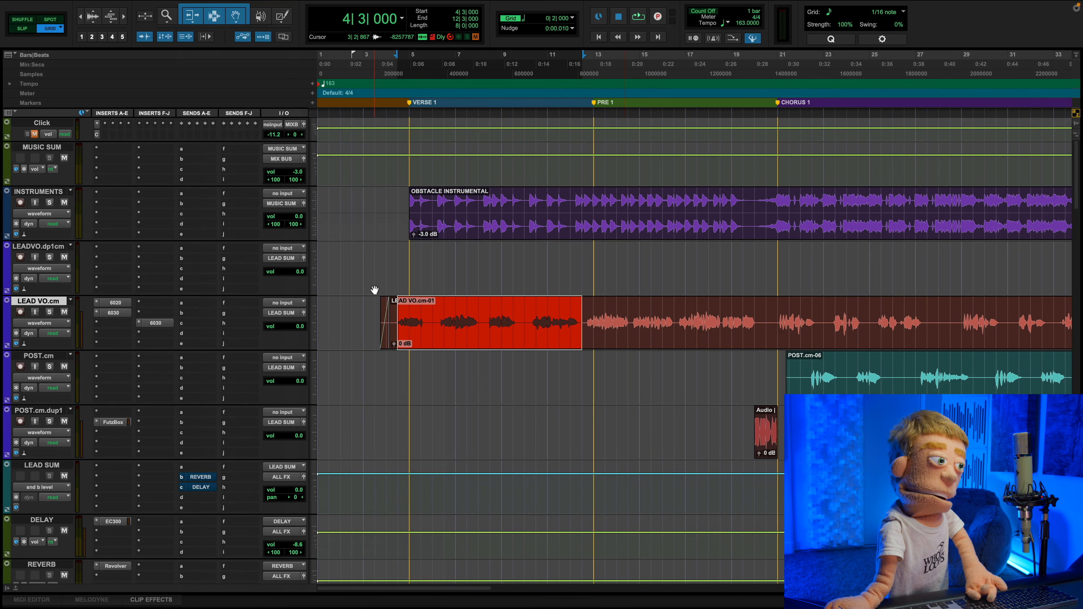
drag(353, 87, 195, 17)
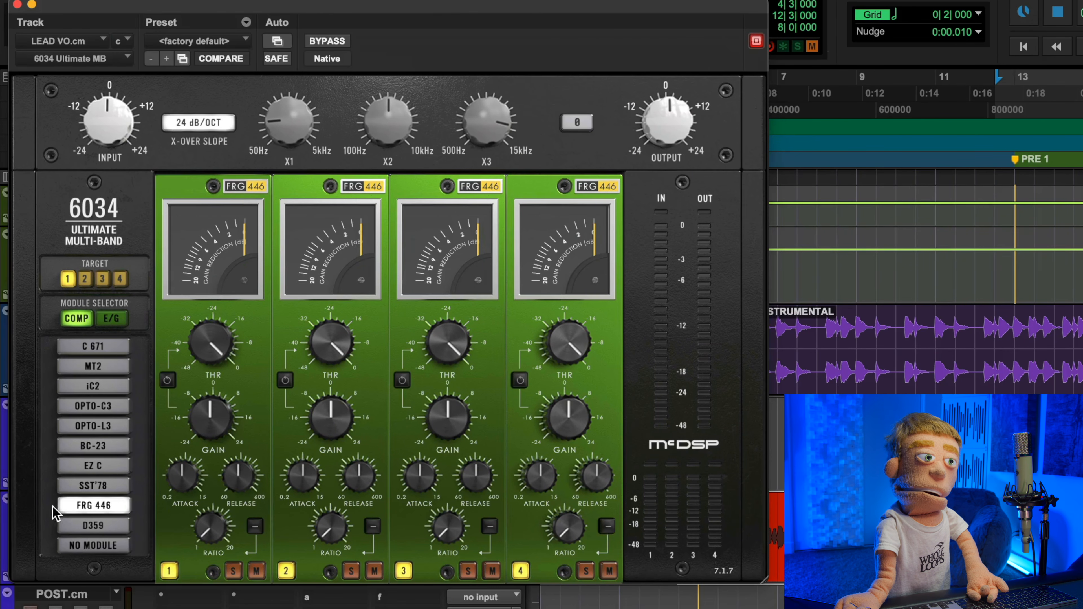
Step the 6034's band 1 through the C 671, MT2, iC2, OPTO-C3 and OPTO-L3 compressors to BC-23.
mouse_move(291, 494)
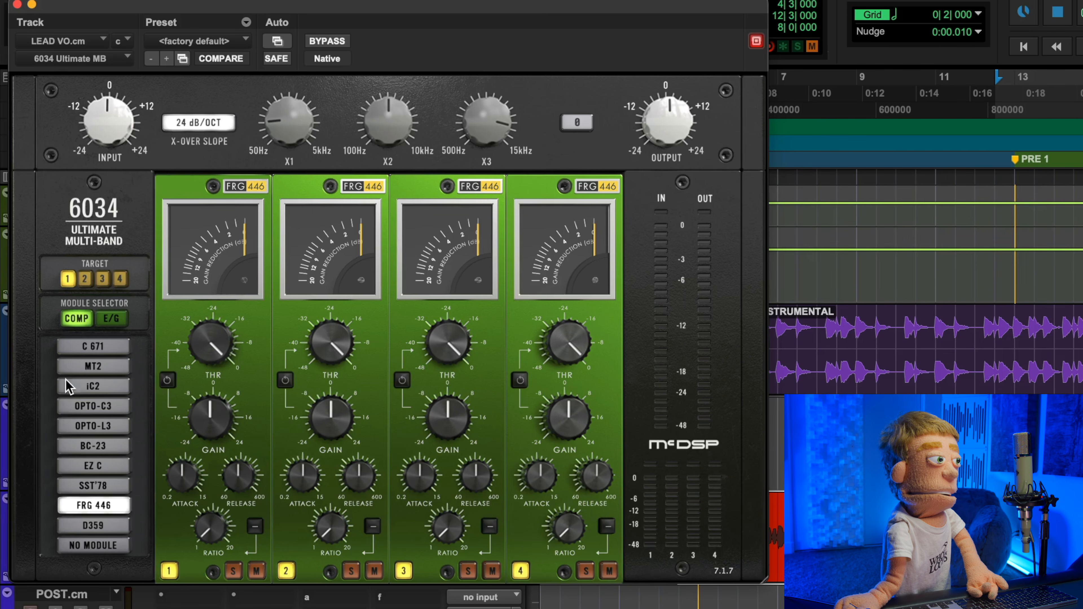
click(94, 348)
click(96, 367)
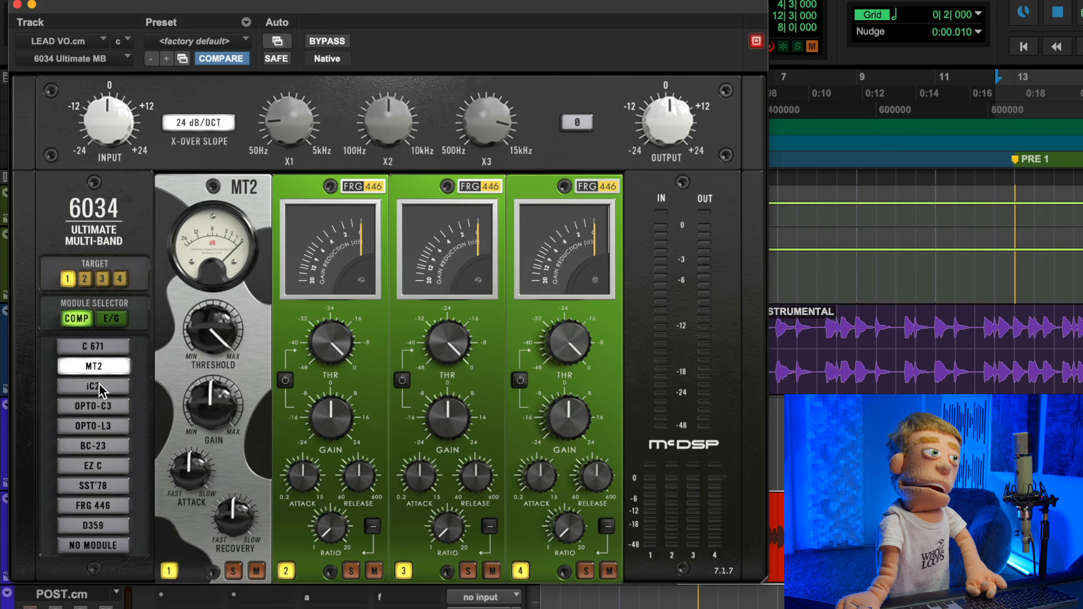
click(97, 386)
click(101, 408)
click(99, 427)
click(97, 447)
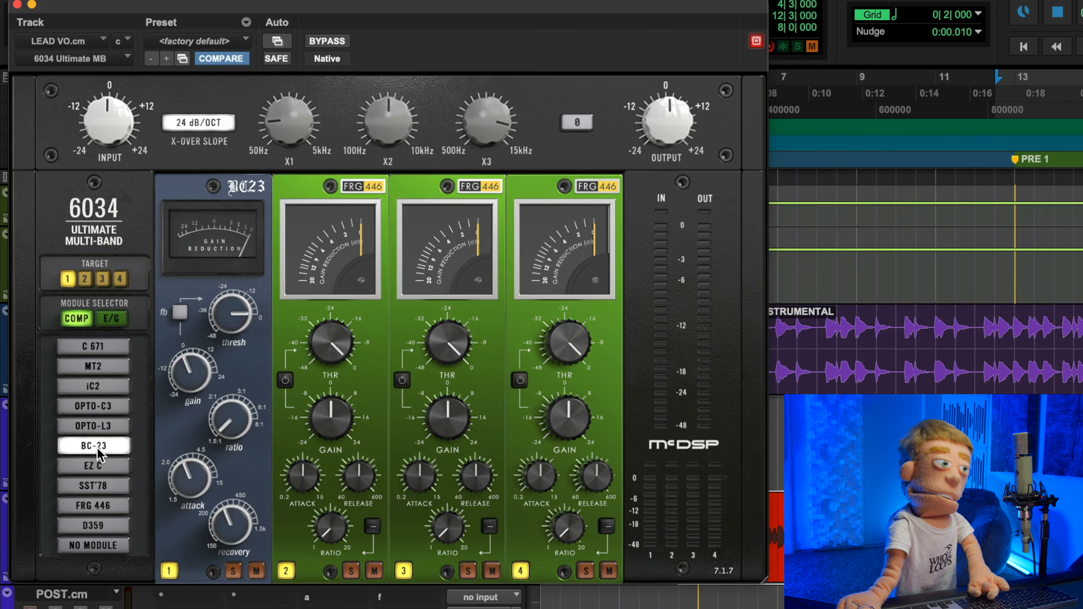
Load the Big Guy preset from the 6034's Dialog presets.
click(213, 41)
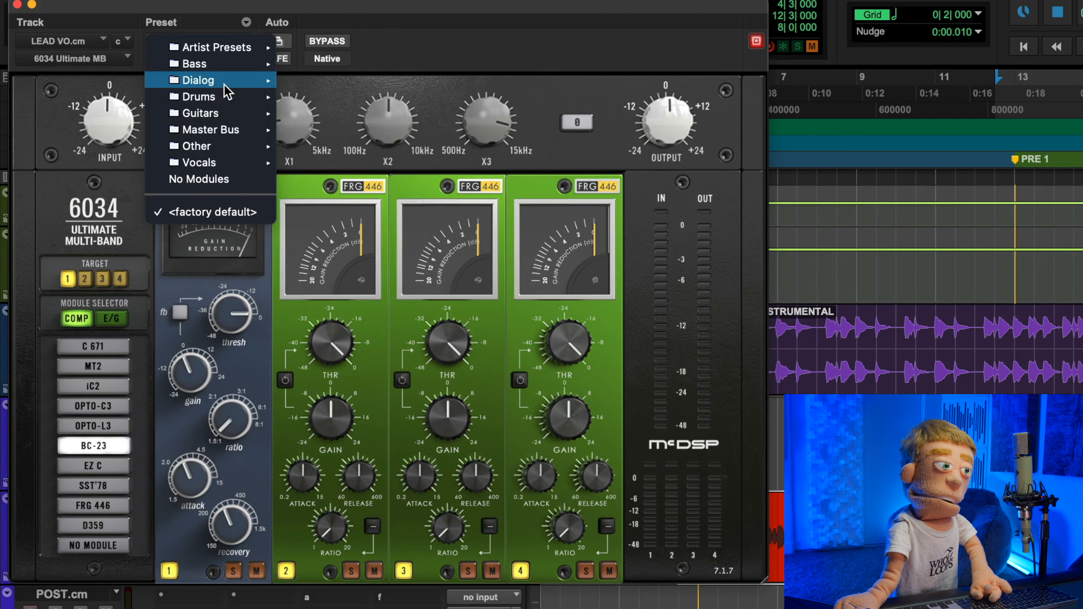
mouse_move(224, 83)
click(314, 84)
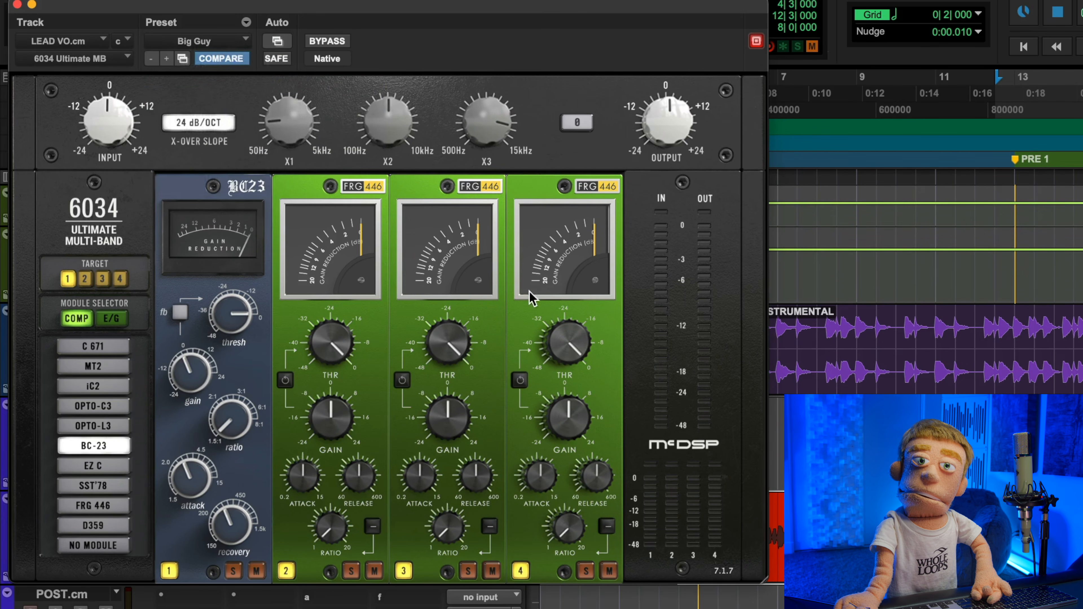
Browse the 6034's preset categories and load Pop Female Vocal from the Vocals presets.
click(222, 43)
mouse_move(213, 47)
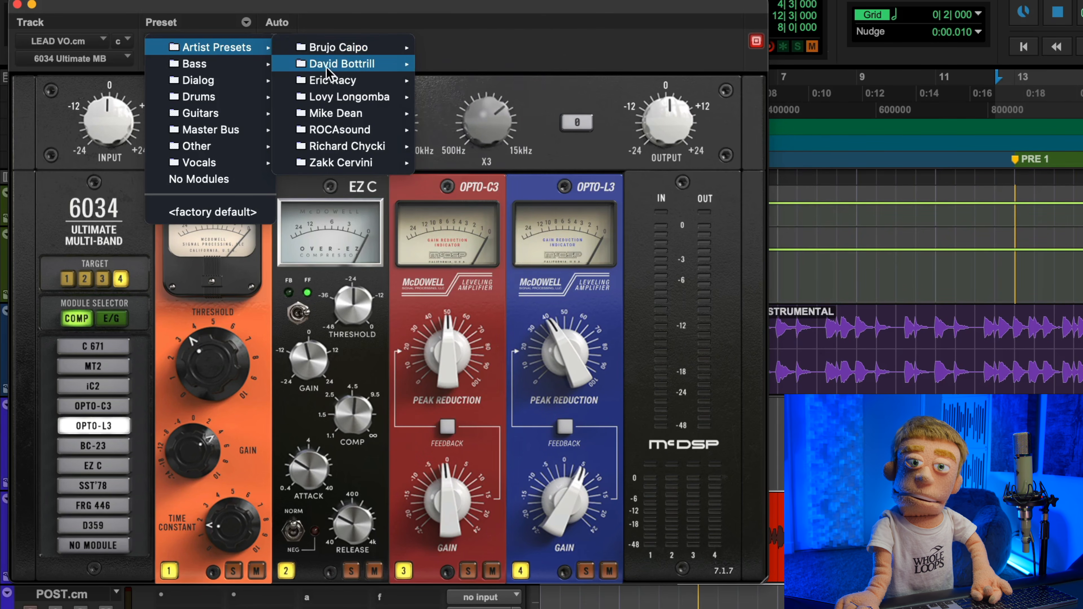
mouse_move(371, 68)
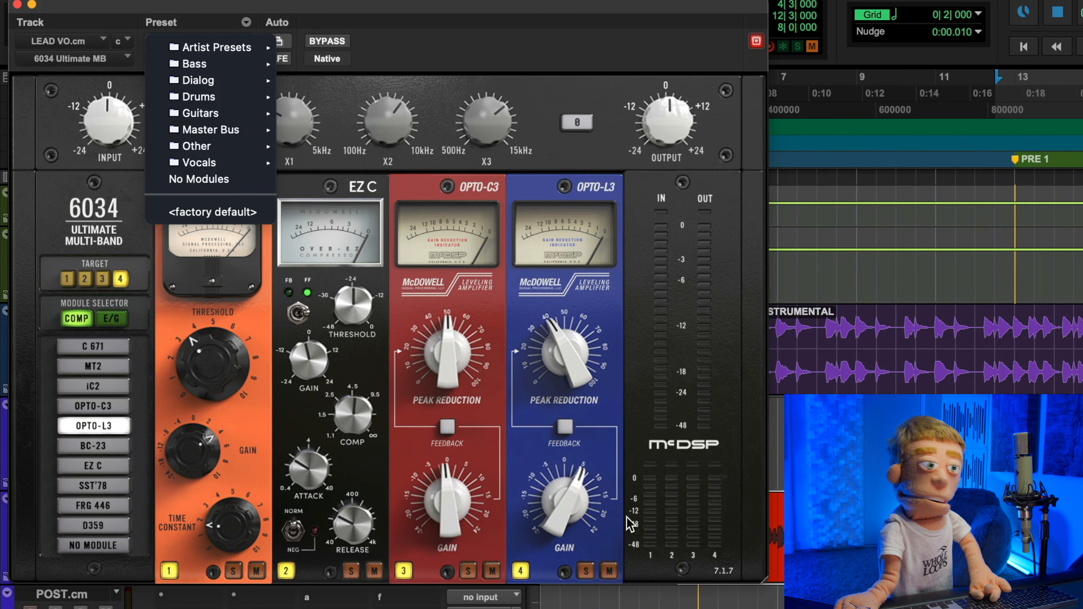
mouse_move(233, 115)
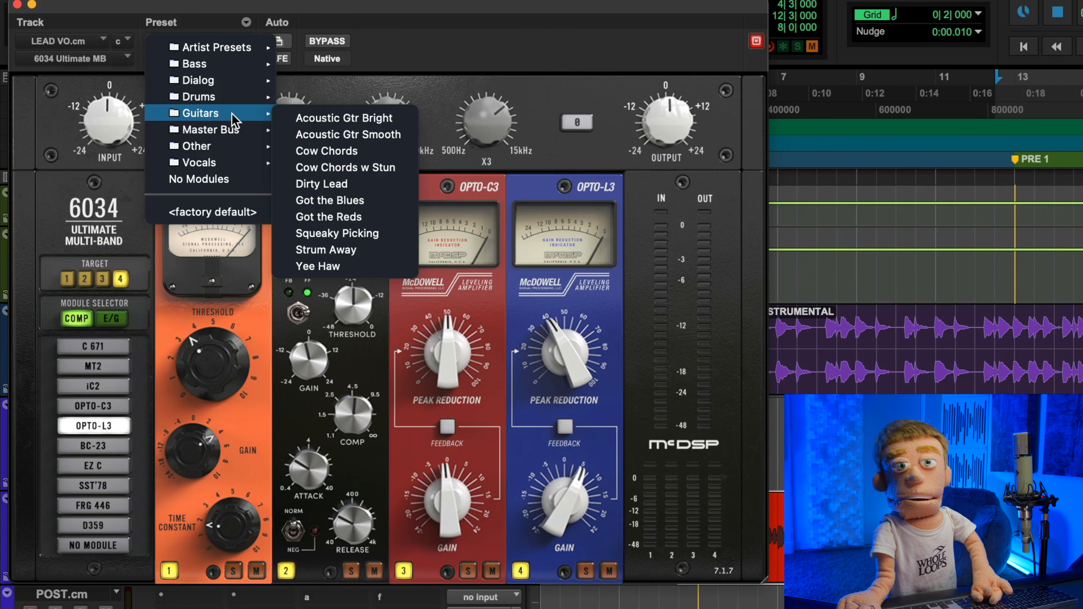
mouse_move(236, 163)
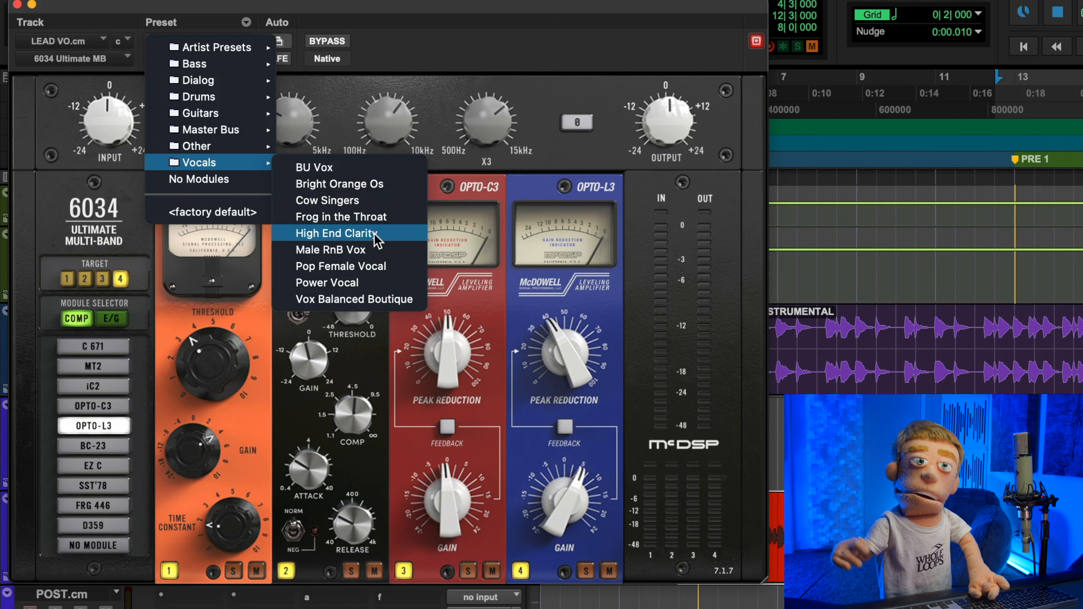
click(341, 266)
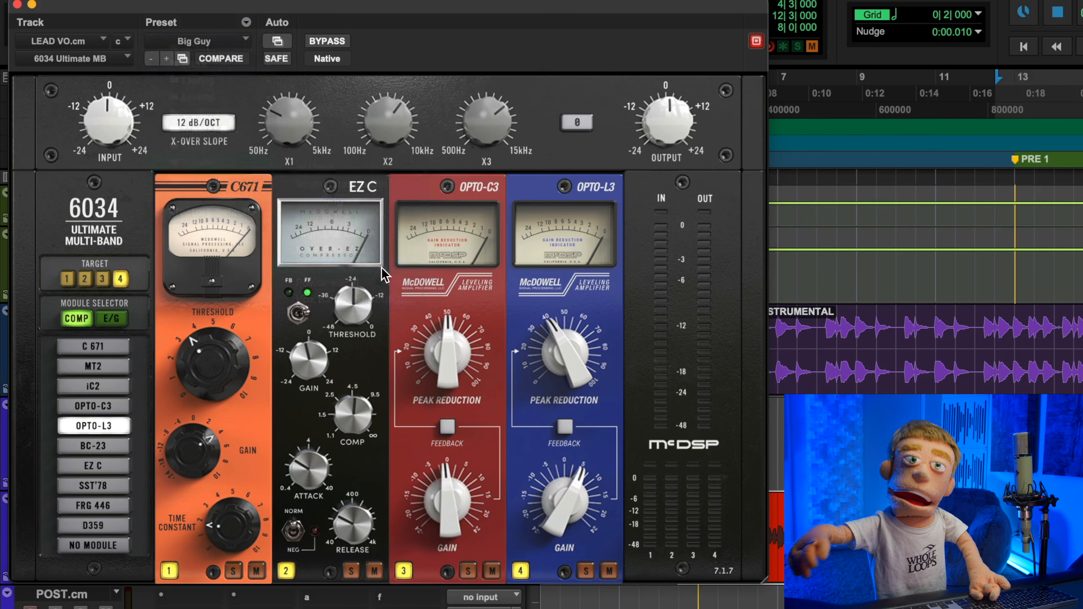
Play the vocal through the 6034, set its output to 0.0 and compare with bypass, then stop playback and close the plug-in.
key(space)
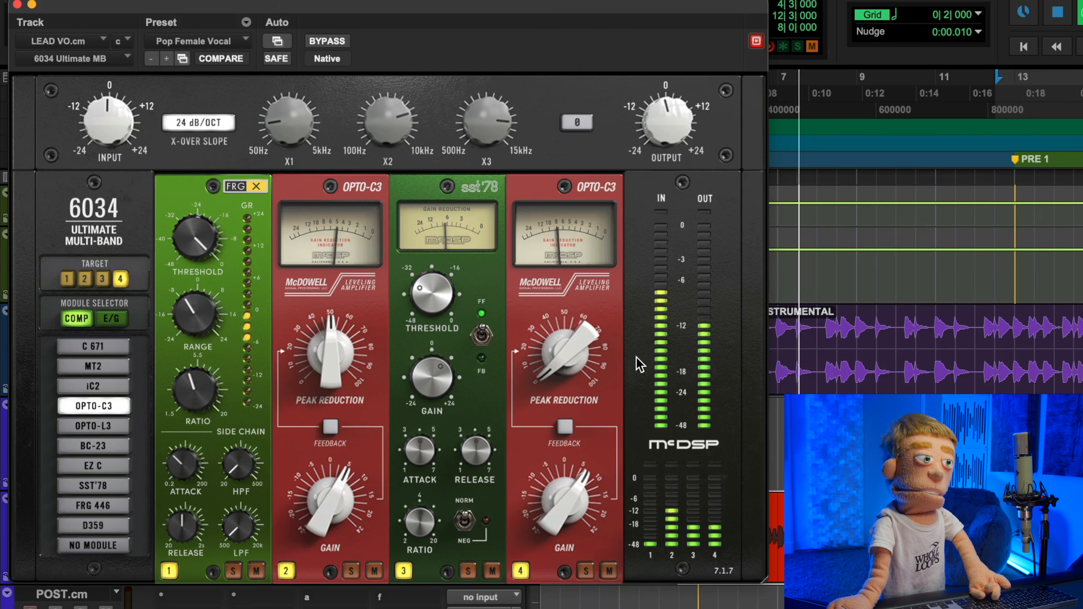
mouse_move(677, 128)
mouse_down()
mouse_move(679, 156)
mouse_move(679, 135)
mouse_up()
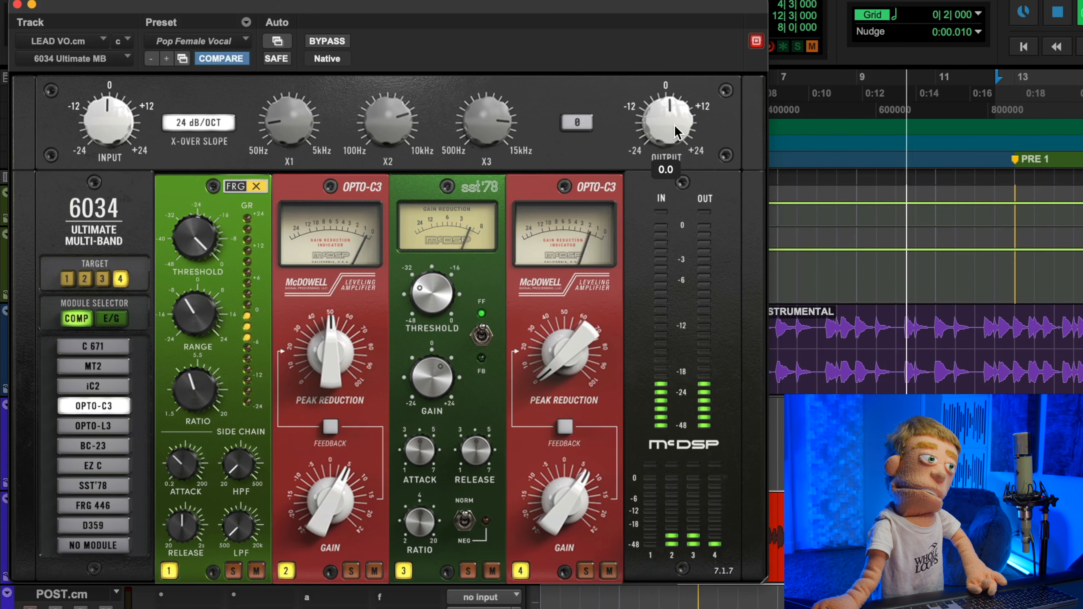
click(335, 42)
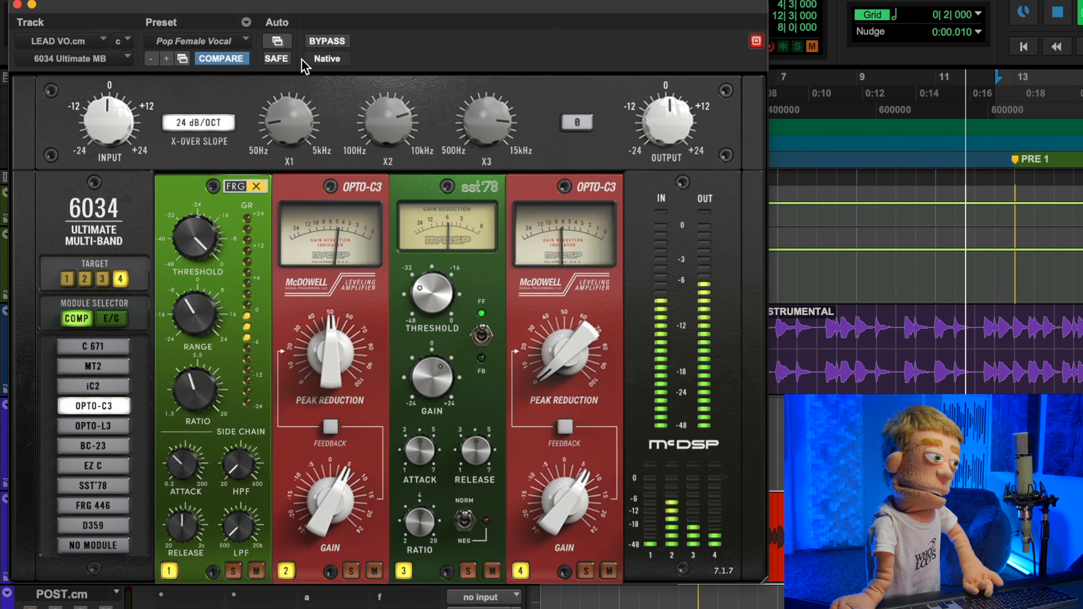
key(space)
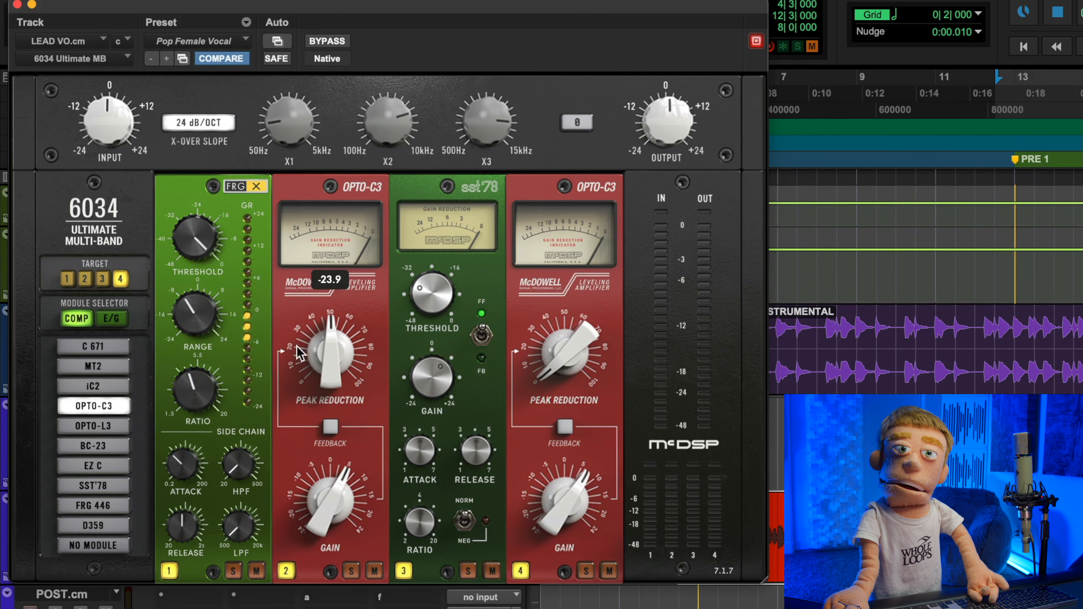
mouse_move(334, 311)
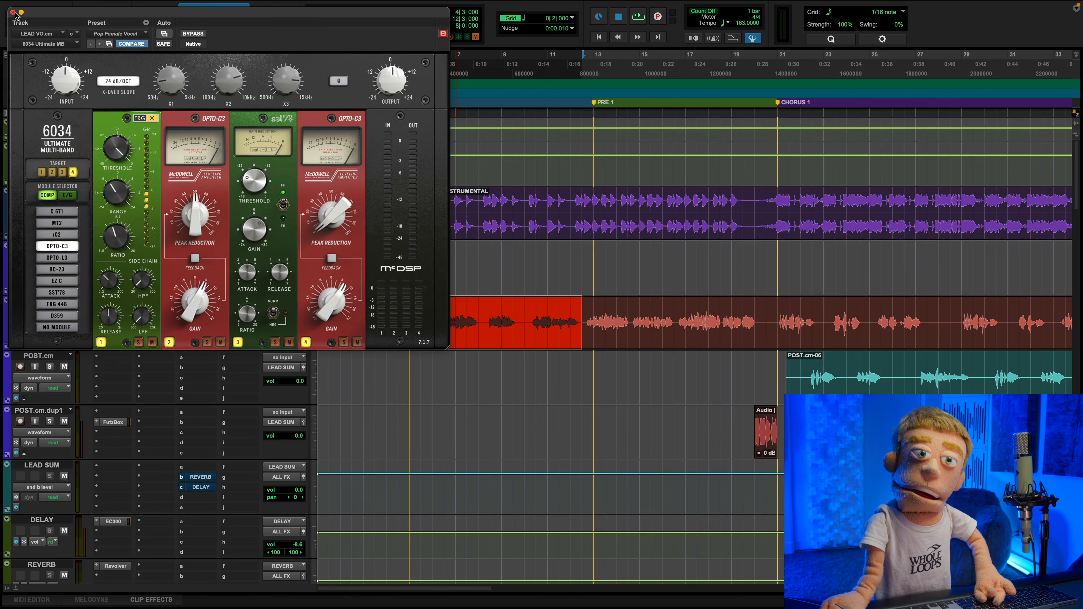
click(17, 5)
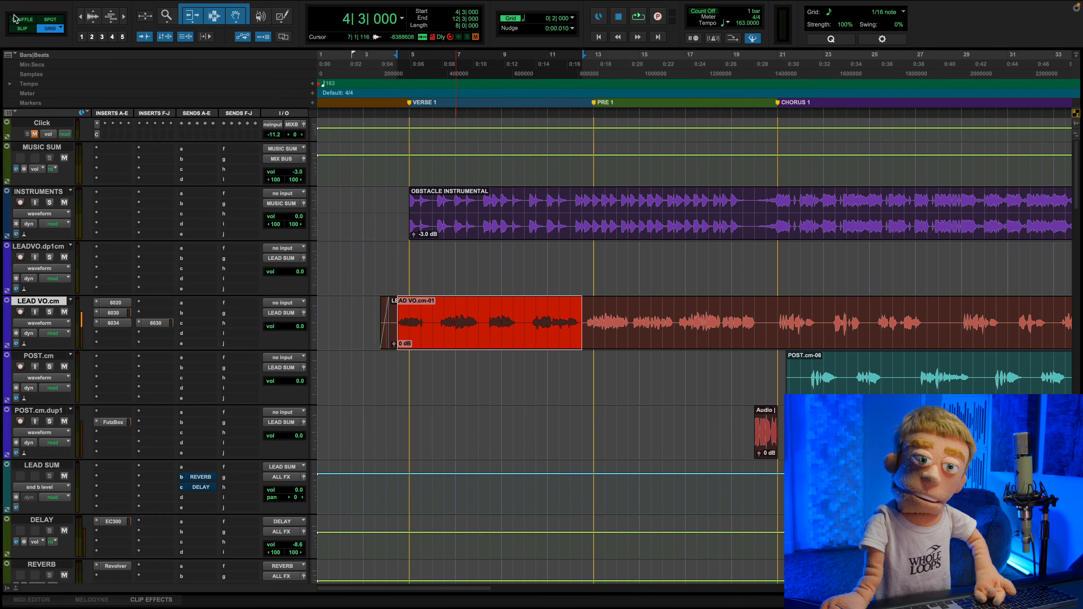
Insert McDSP's 6050 Ultimate CS (mono) in slot d of LEAD VO.cm.
click(146, 370)
mouse_move(145, 333)
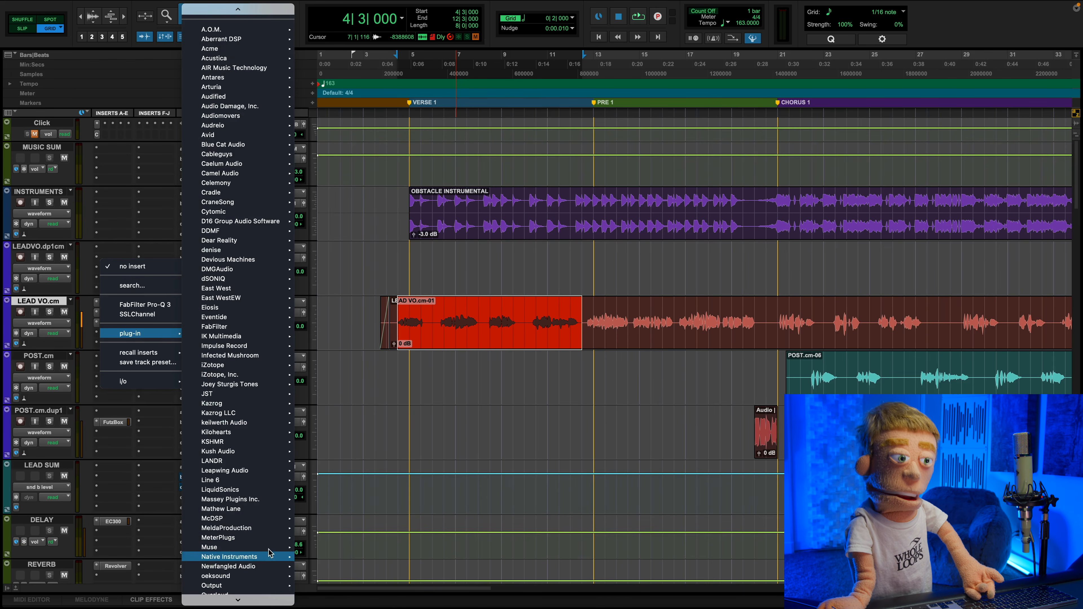
mouse_move(272, 519)
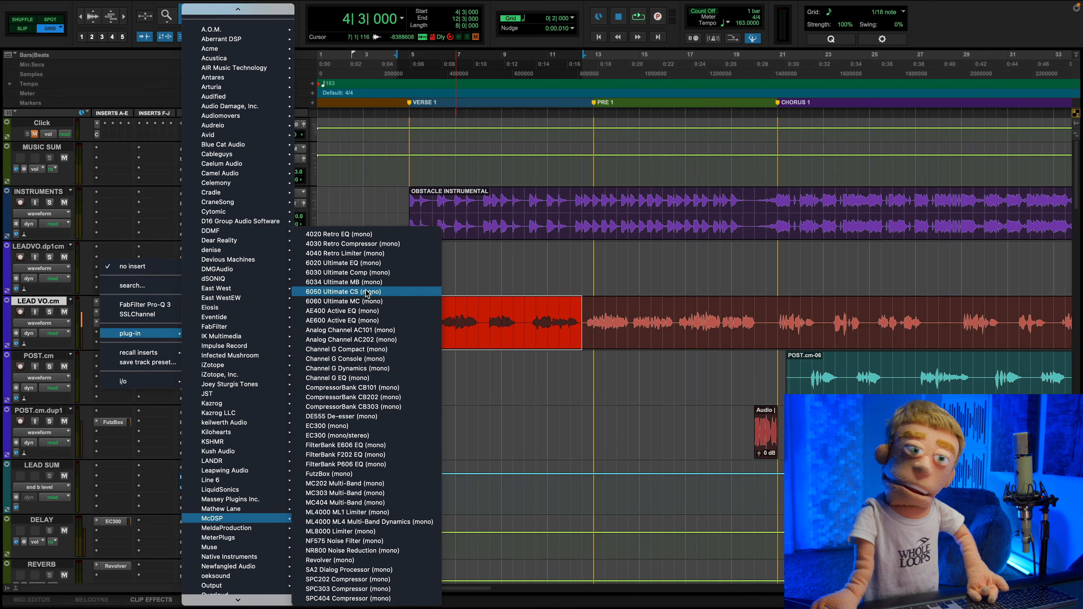
click(373, 291)
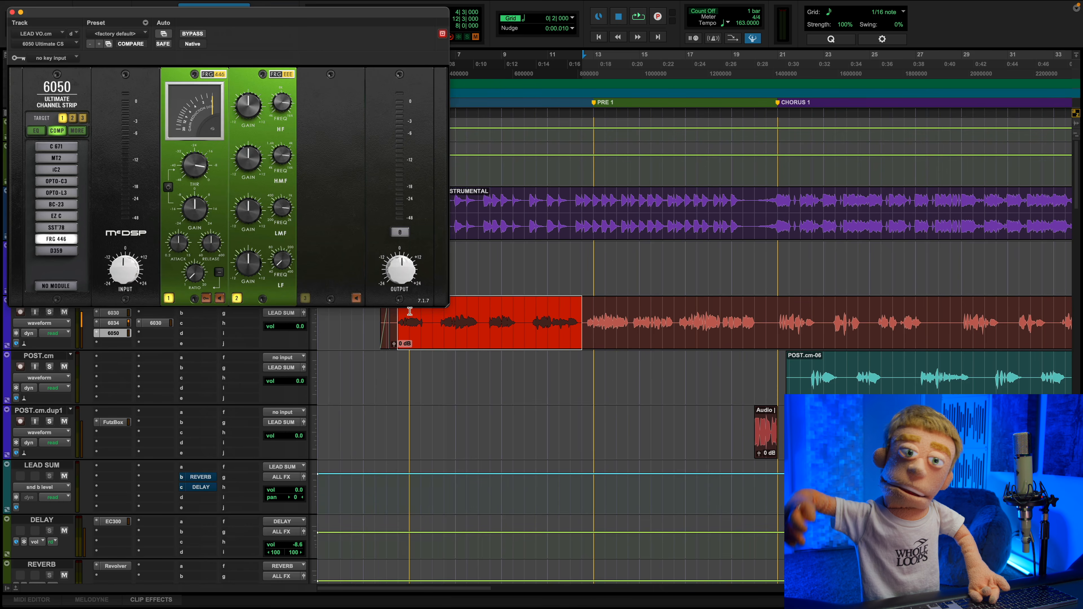
View the 6050's MORE modules, switch to its EQ modules and move the window clear of the LEAD VO.cm inserts.
click(77, 131)
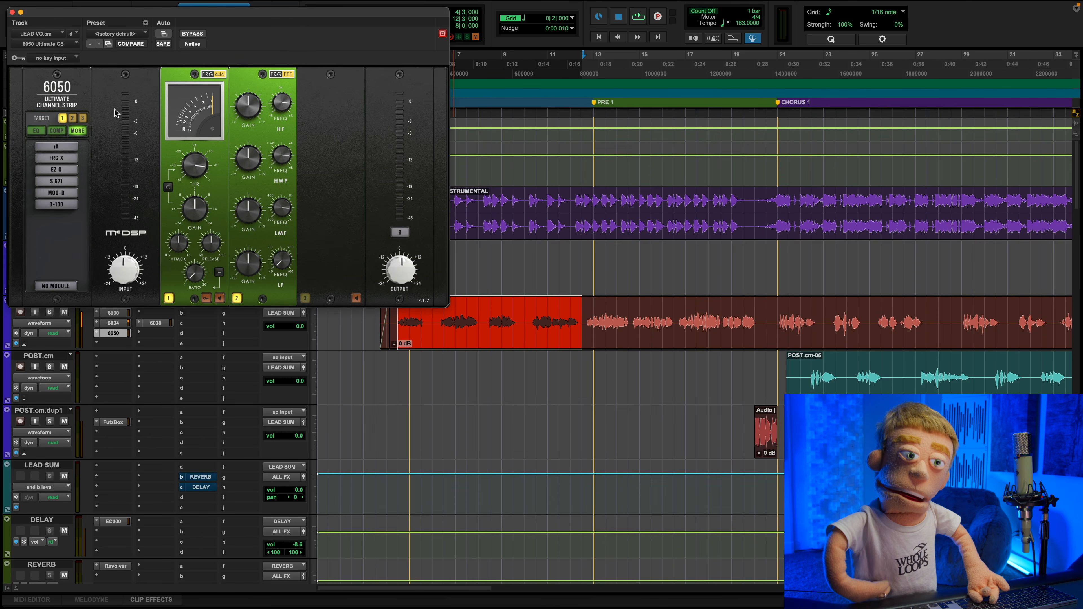
click(34, 132)
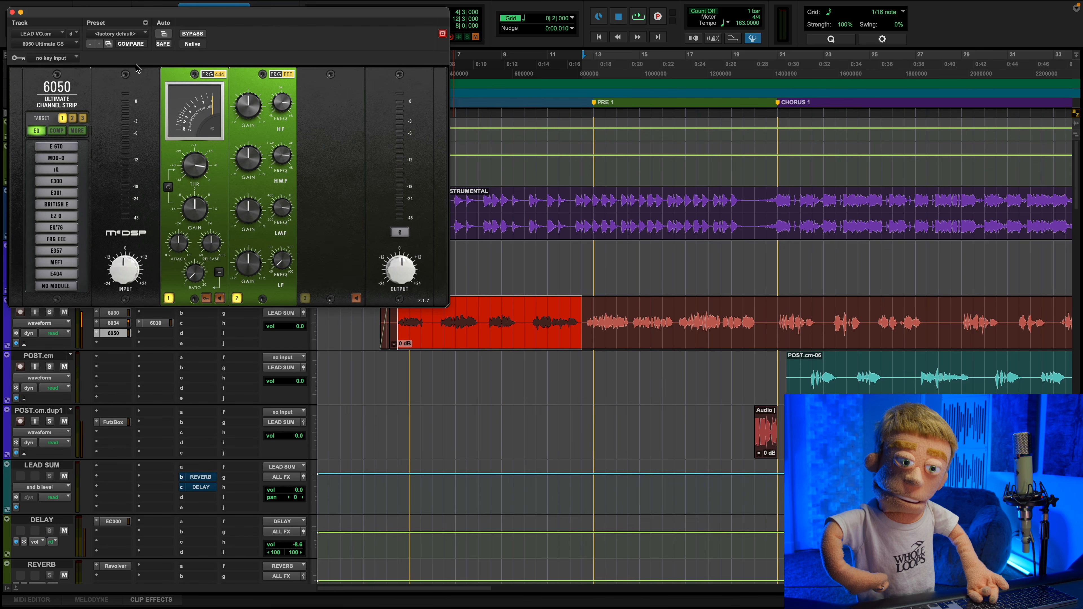
drag(104, 12, 282, 16)
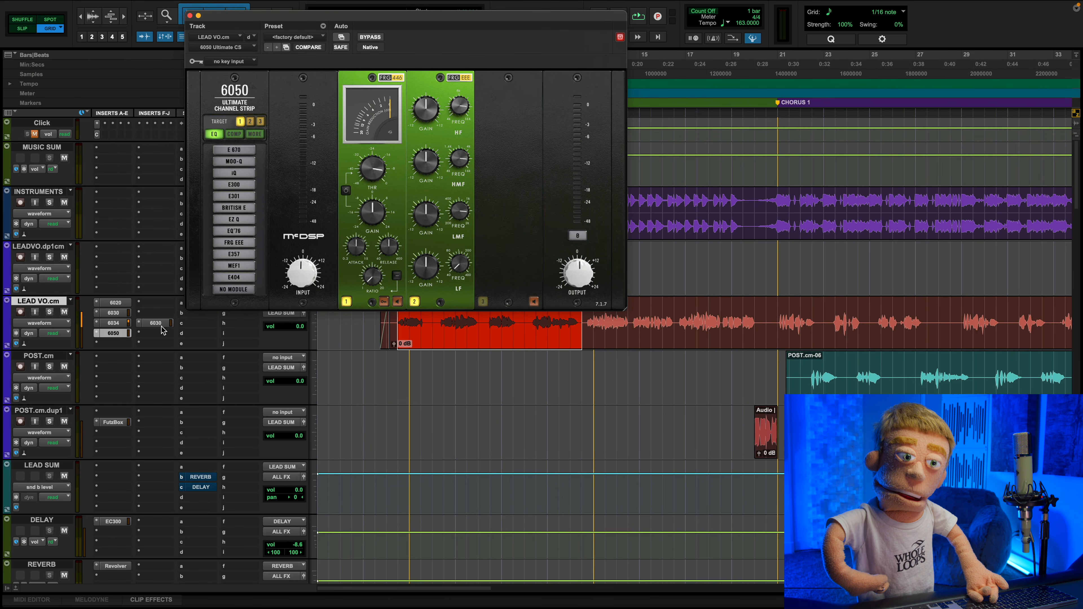
Bypass the LEAD VO.cm 6020, 6030 and 6034 inserts in slots a to c, toggling the slot h 6030 off and back on.
drag(123, 340, 119, 303)
super+click(152, 321)
super+click(109, 336)
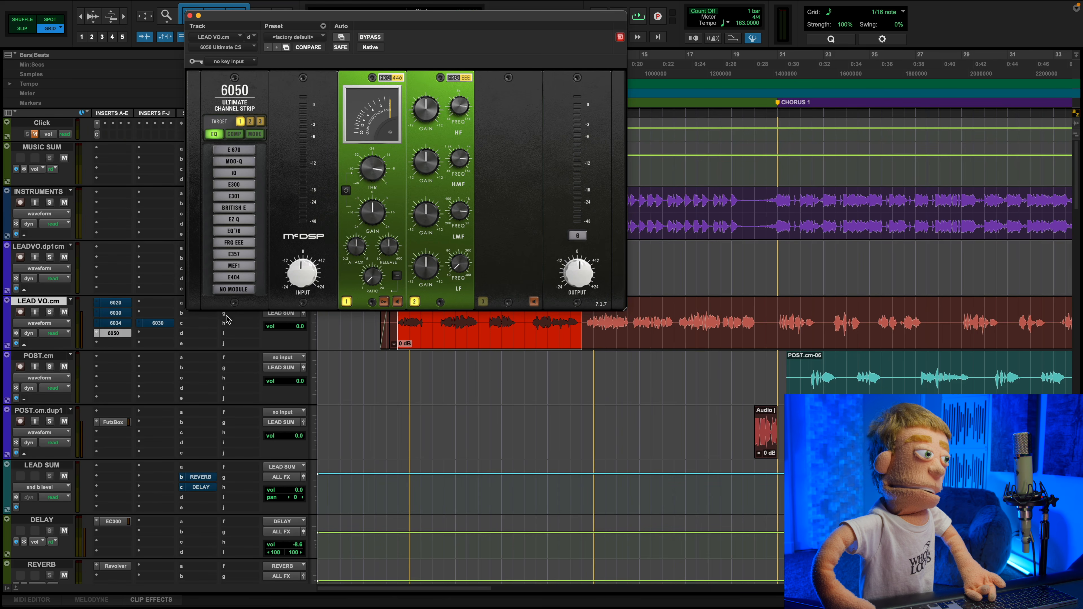
super+click(167, 326)
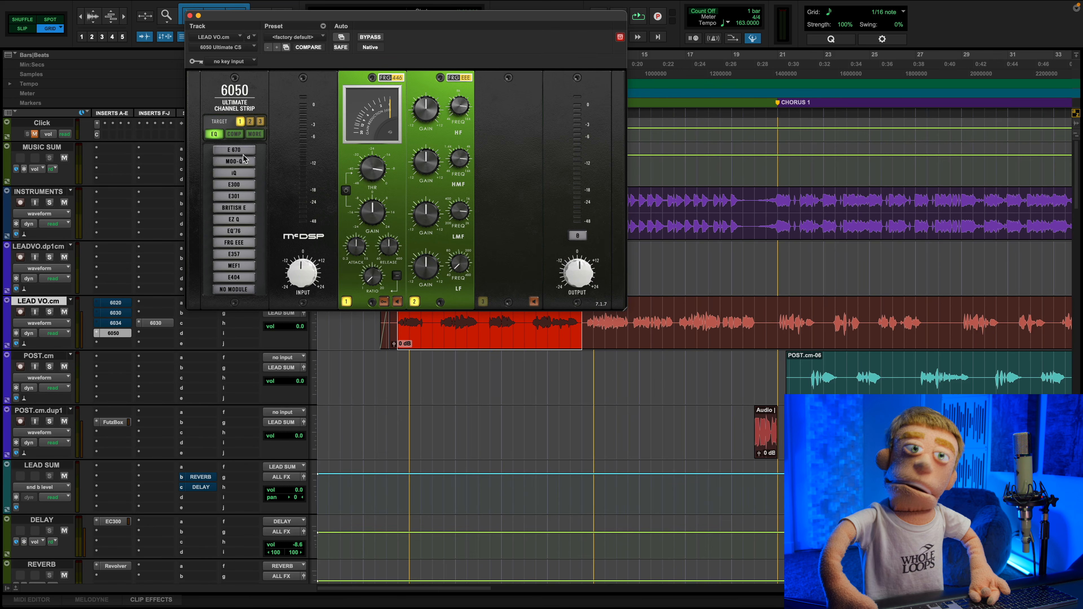
Try E 670 in the 6050's first module slot, then replace it with EQ'76.
click(234, 151)
click(242, 232)
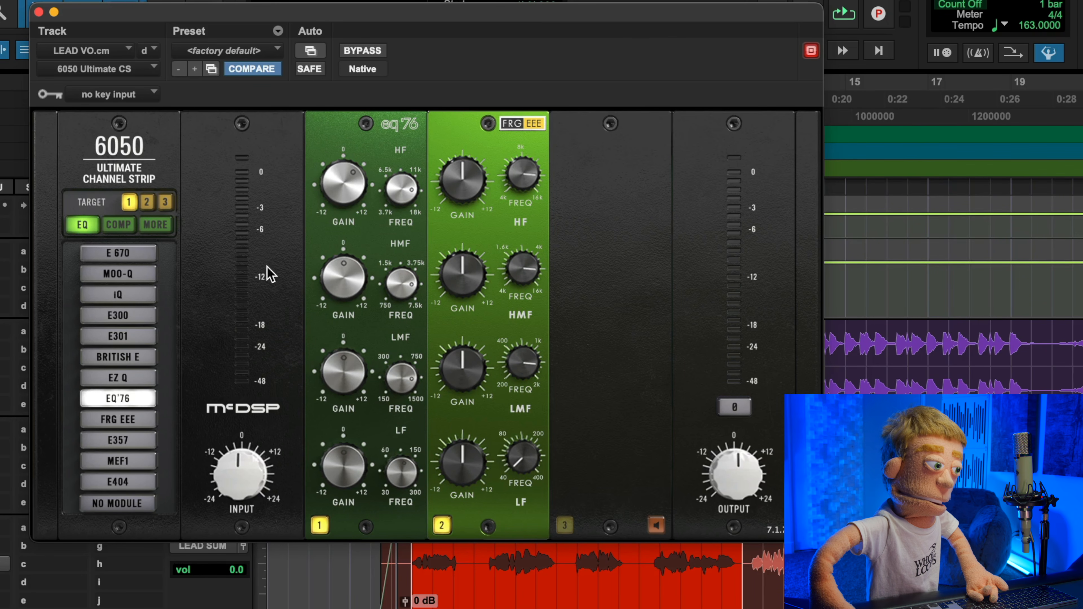
Replace the FRG EEE in the 6050's second module slot with the SST'78 compressor and lower its threshold.
mouse_move(447, 177)
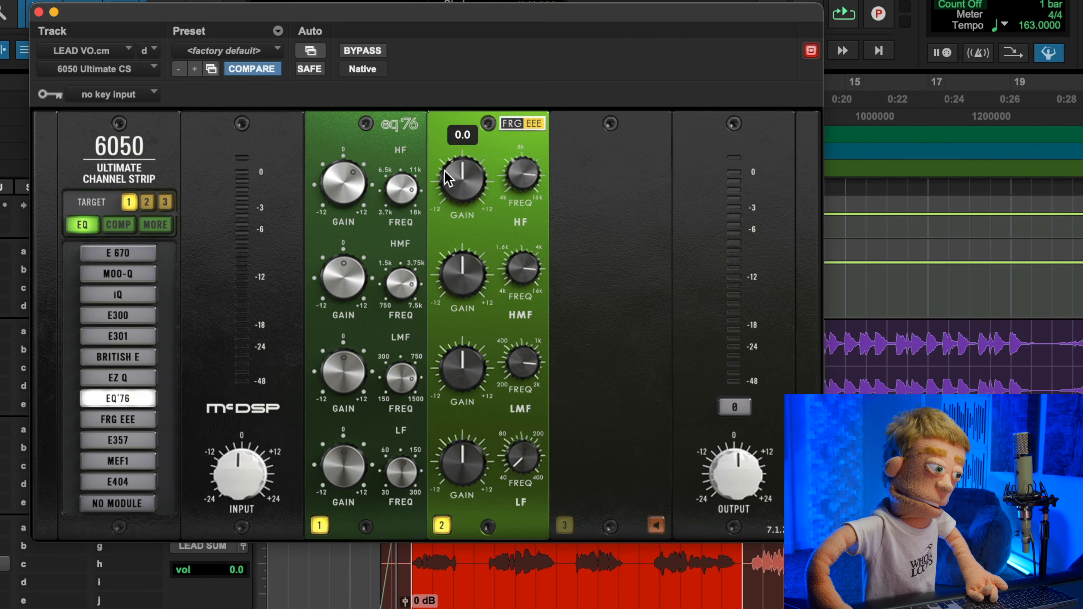
click(147, 203)
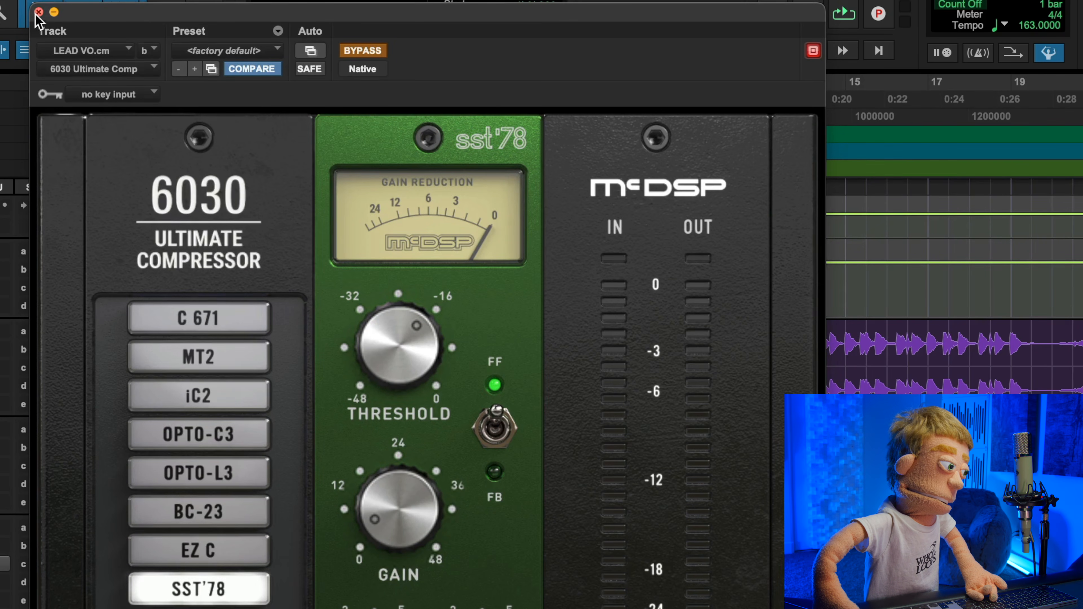
click(38, 12)
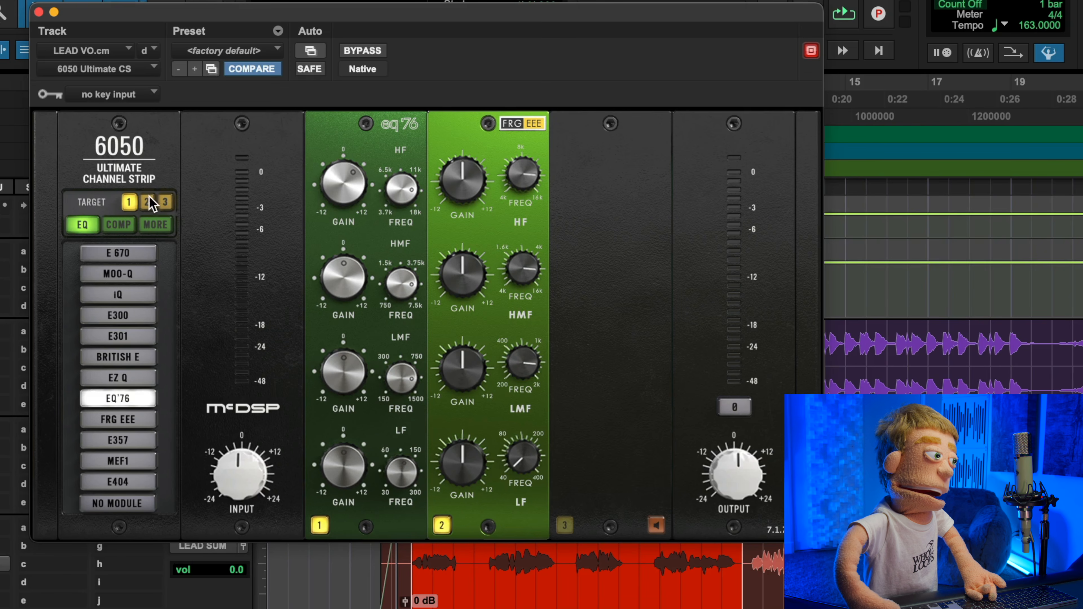
click(148, 202)
click(116, 225)
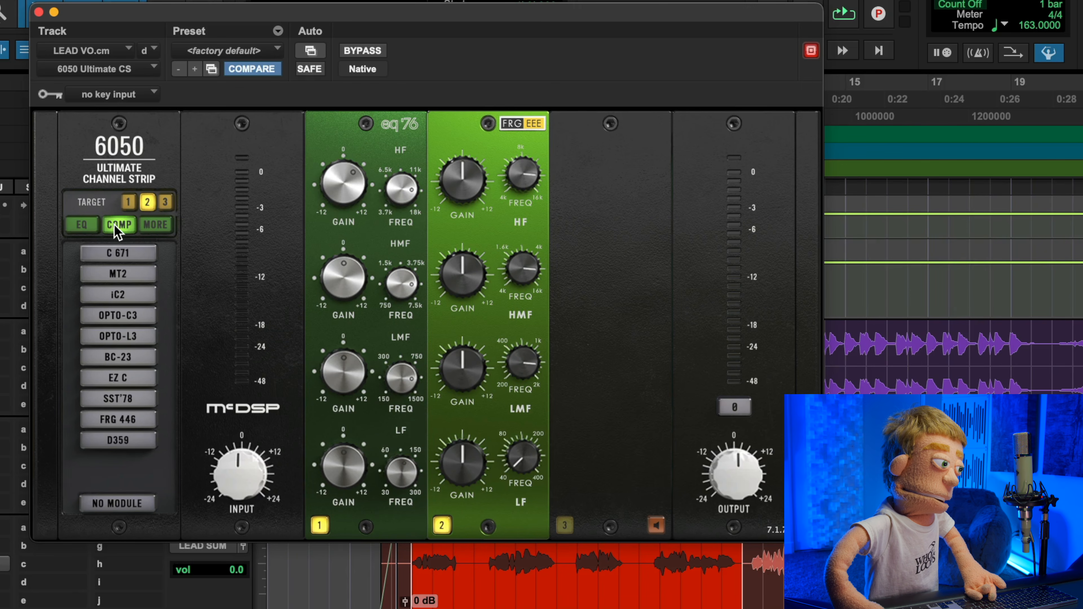
click(108, 399)
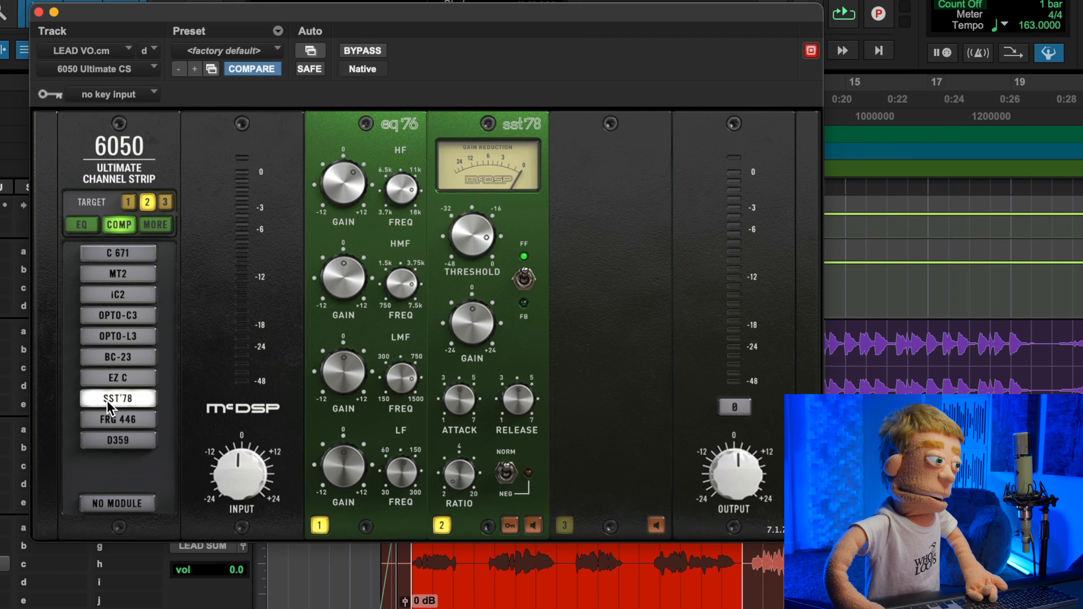
drag(508, 400, 494, 448)
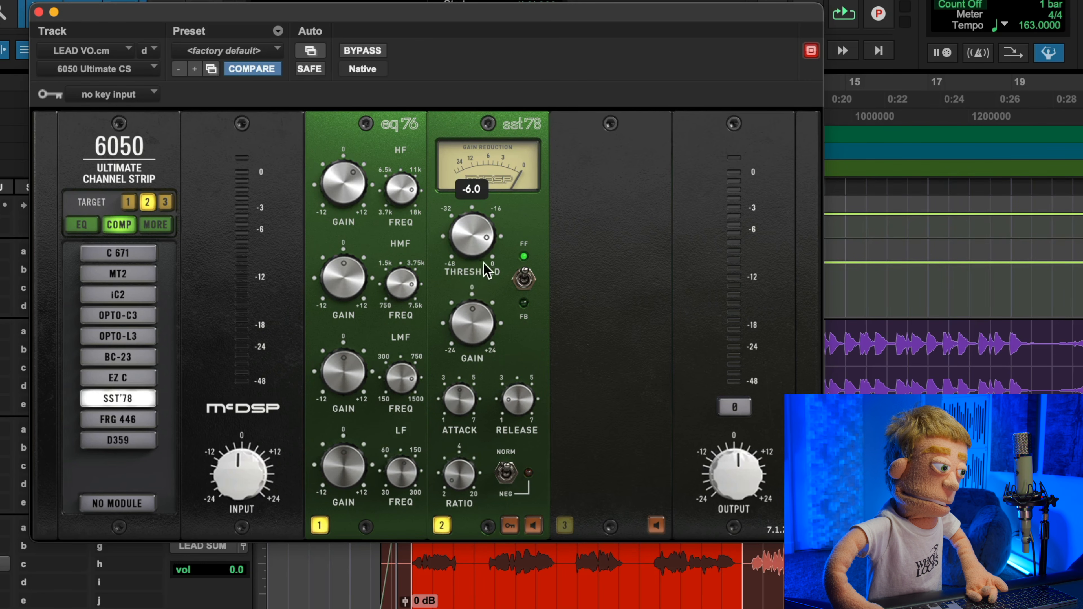
drag(468, 245, 441, 271)
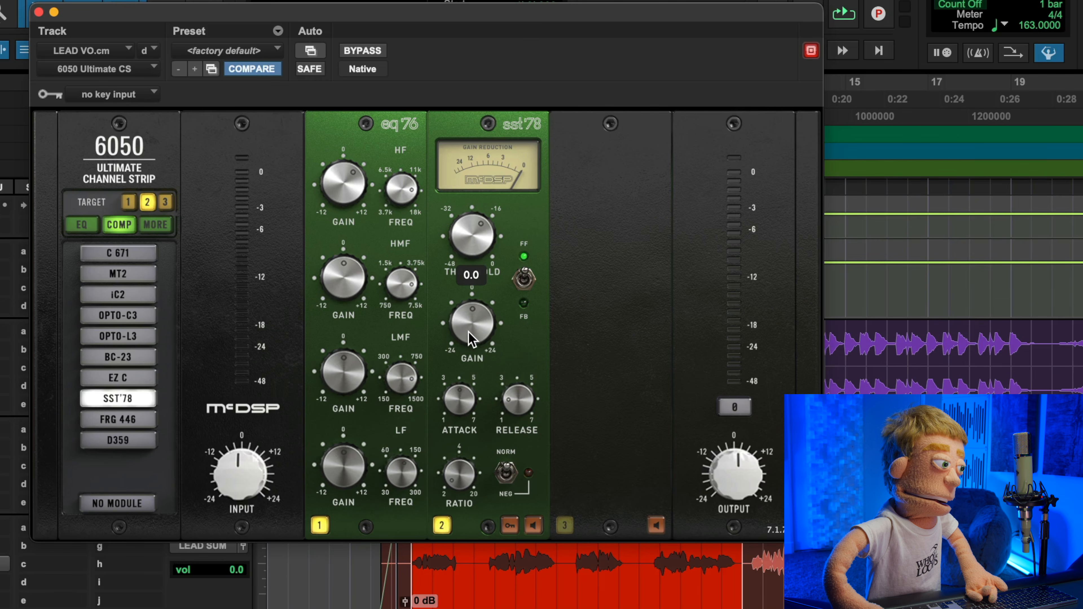
Try D-100 in the 6050's third module slot, then replace it with MOO-D.
click(165, 203)
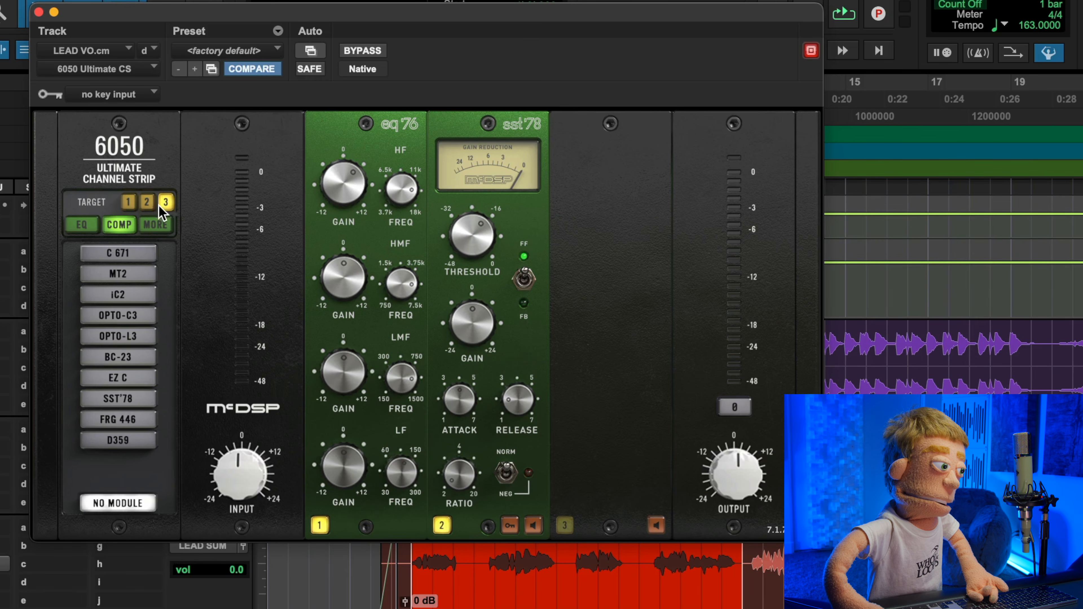
click(157, 225)
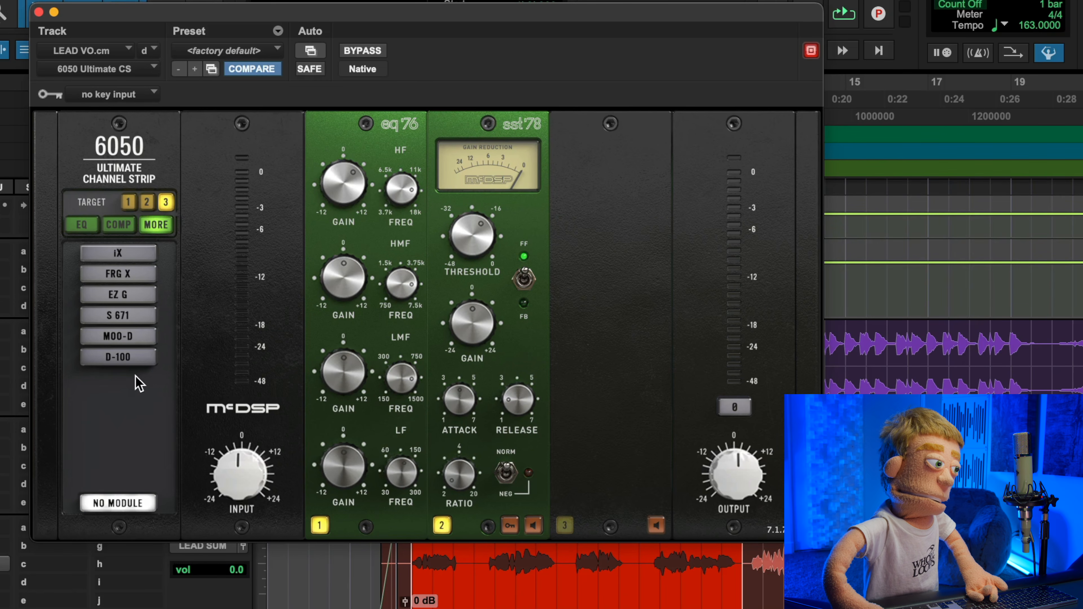
click(132, 356)
click(132, 335)
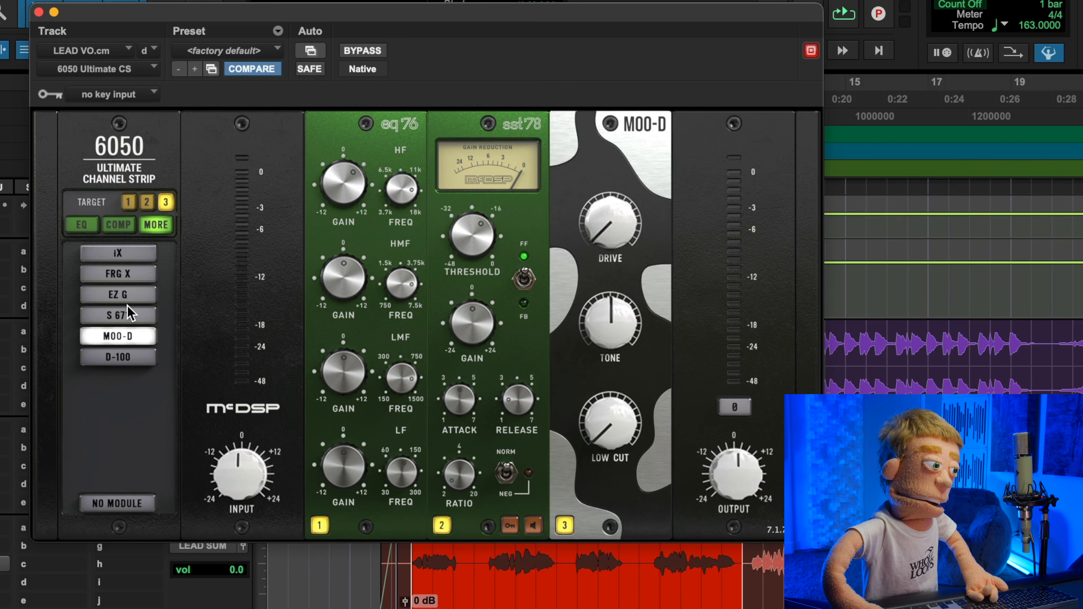
During playback, set the SST'78's gain to 3.4, raise MOO-D's tone above centre and set its drive to about 19.6.
key(space)
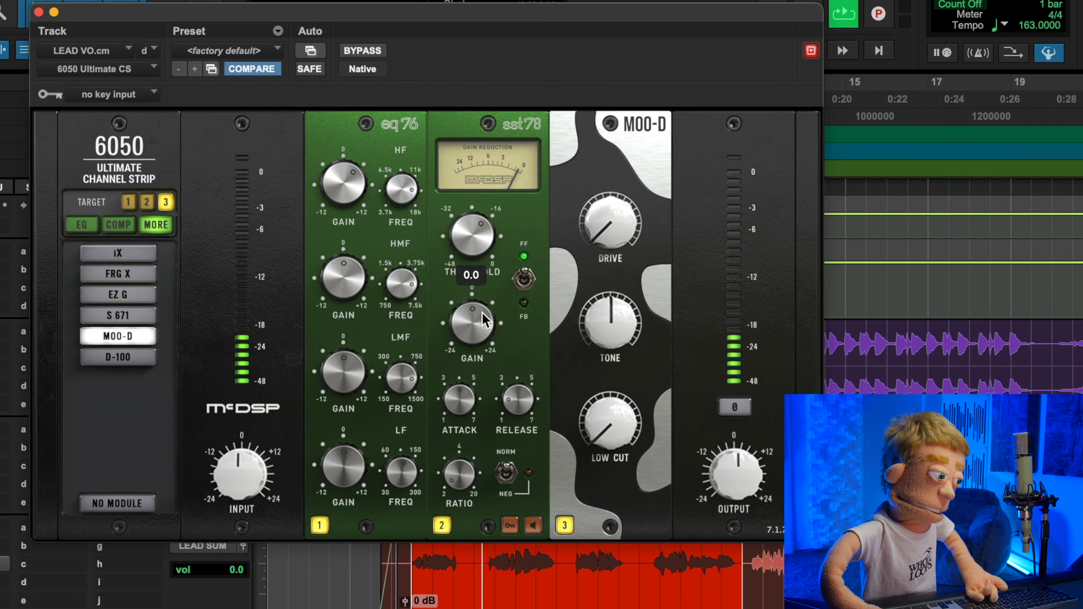
drag(483, 313, 474, 308)
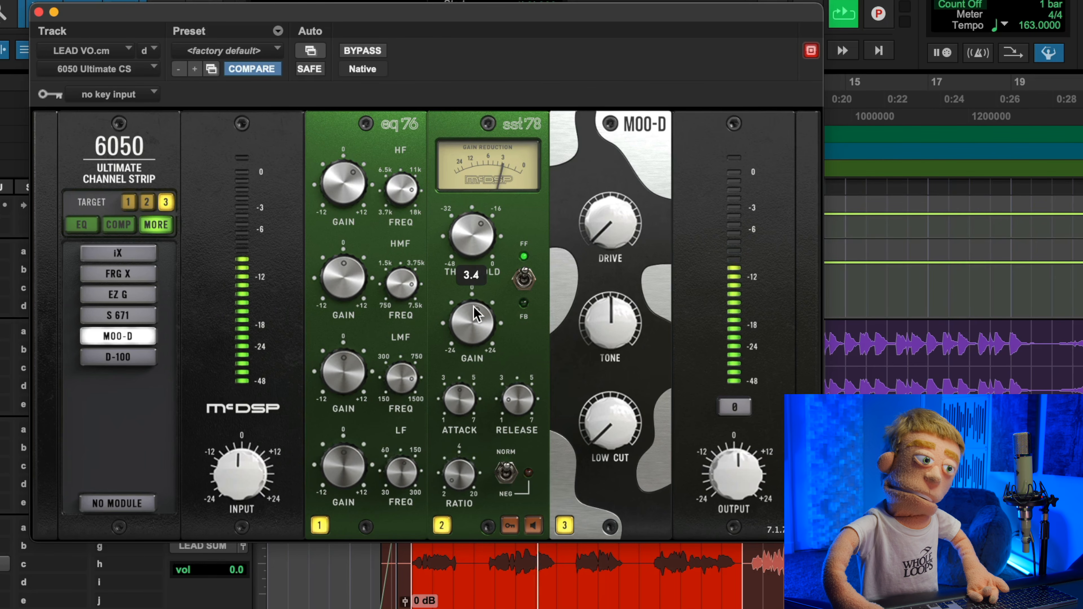
drag(610, 219, 627, 42)
drag(610, 323, 644, 184)
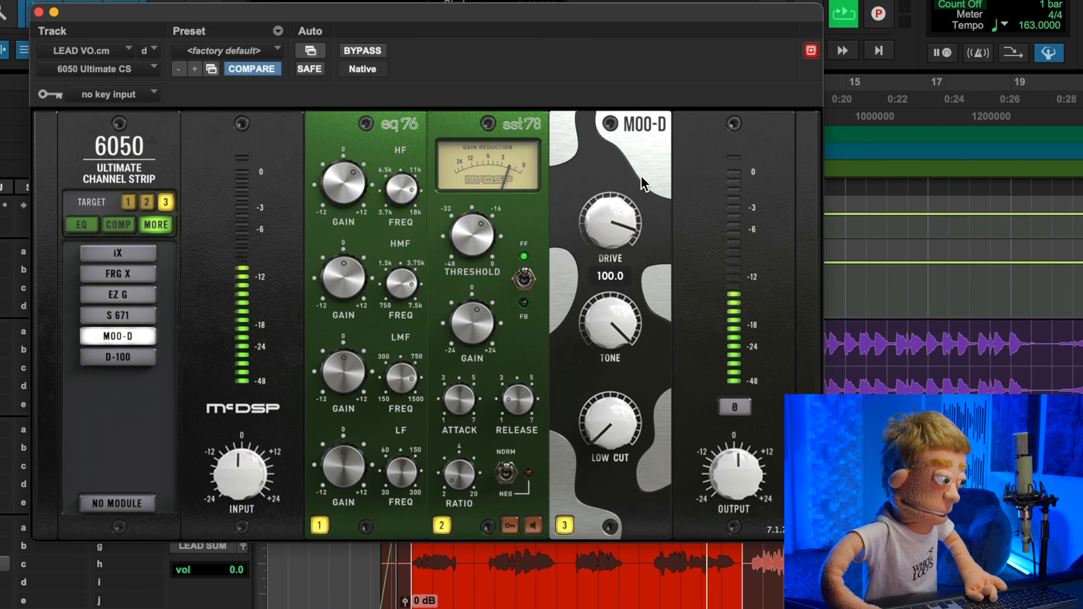
mouse_move(612, 324)
mouse_down()
mouse_move(611, 391)
mouse_move(618, 318)
mouse_up()
mouse_move(611, 222)
mouse_down()
mouse_move(624, 269)
mouse_move(618, 375)
mouse_move(608, 365)
mouse_move(619, 241)
mouse_up()
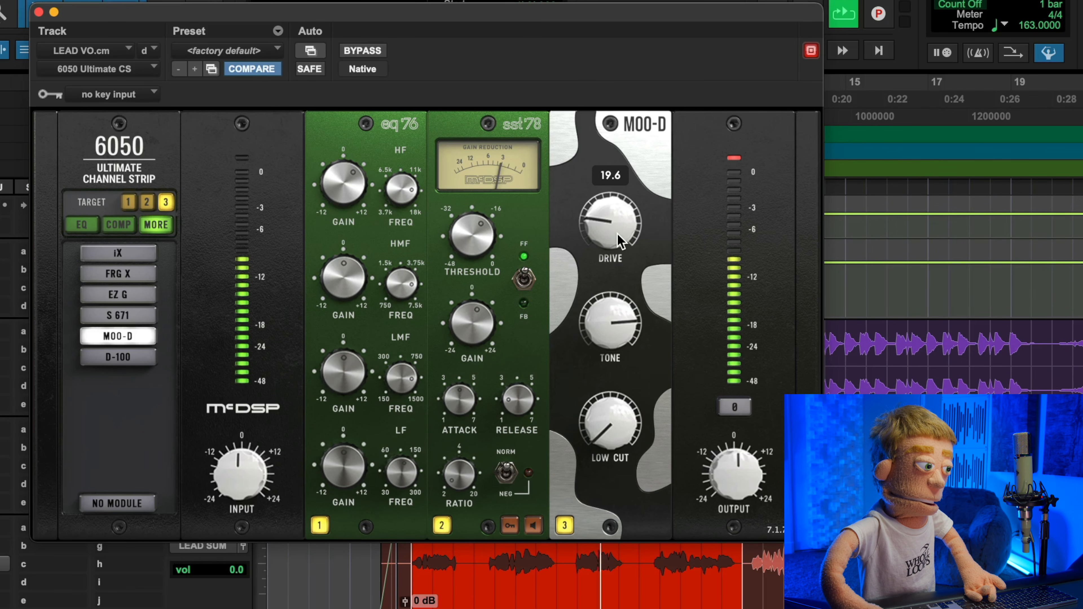
Move MOO-D ahead of EQ'76 and SST'78 in the 6050's chain, stop playback and close the plug-in window.
drag(581, 150, 351, 150)
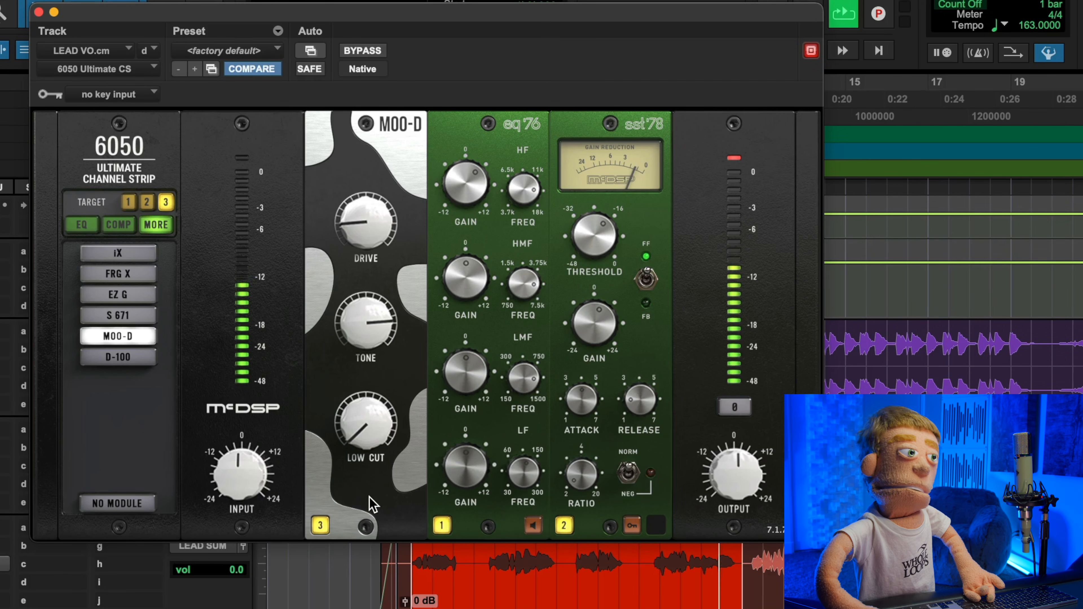
key(space)
mouse_move(454, 162)
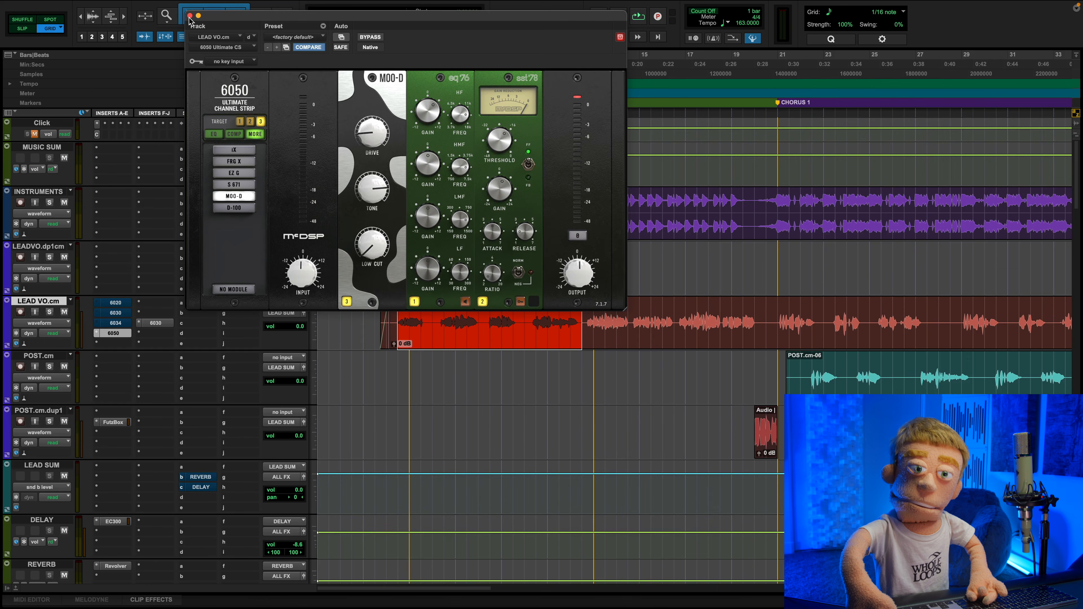
click(190, 16)
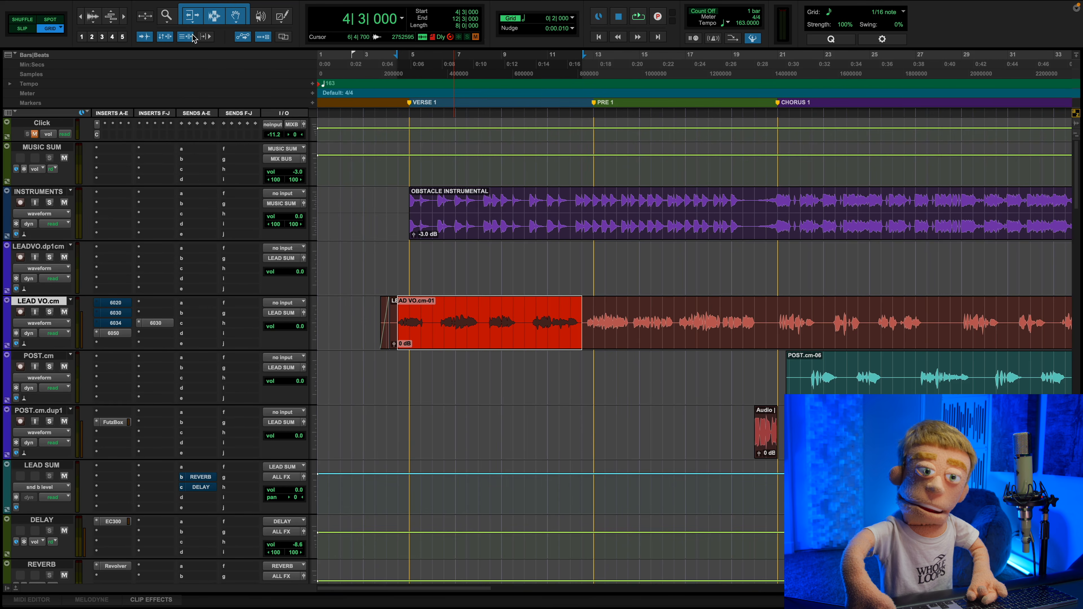
Insert McDSP's 6060 Ultimate MC in slot e of LEAD VO.cm.
click(115, 345)
mouse_move(179, 347)
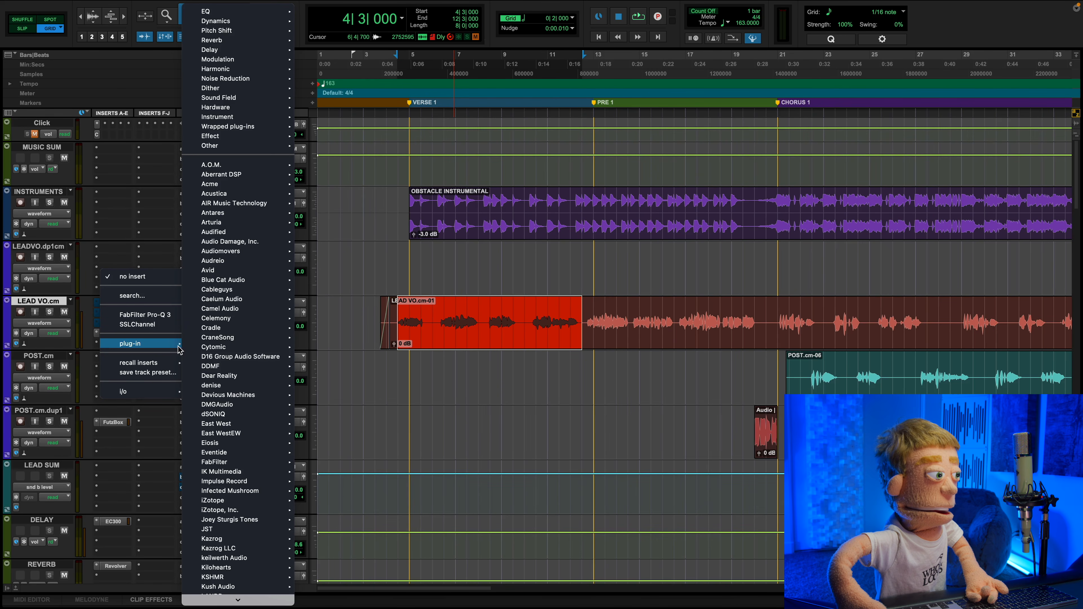
scroll(252, 474, down, 3)
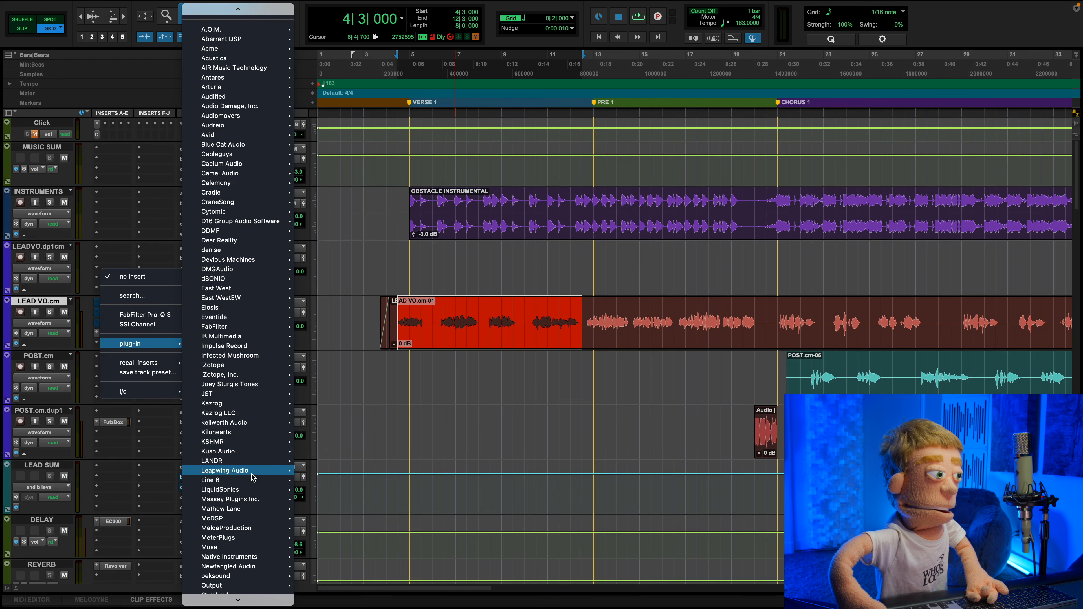
mouse_move(252, 518)
click(324, 448)
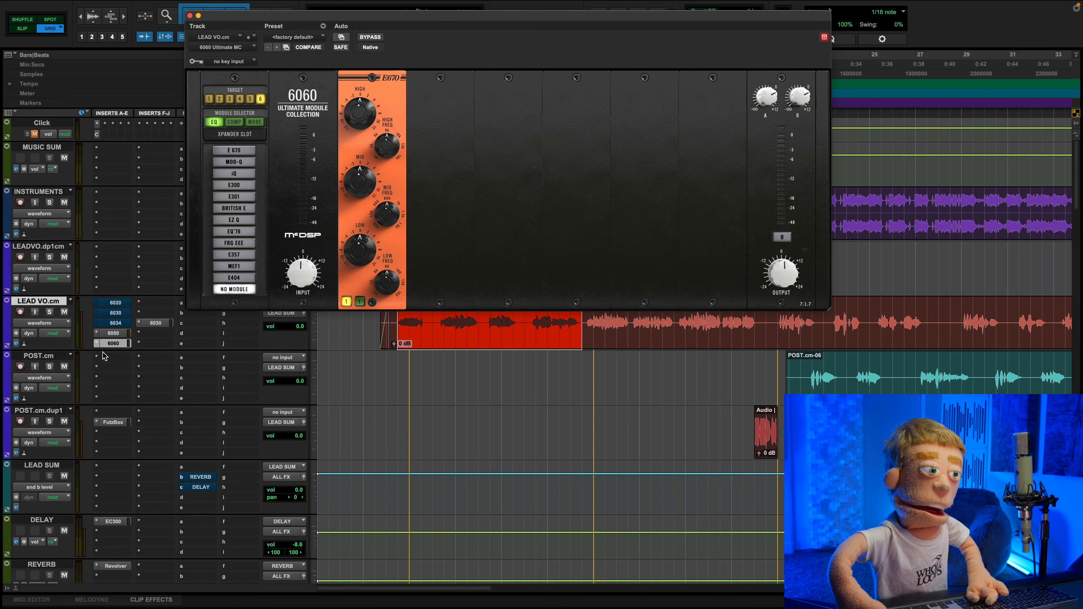
Look through the 6060's preset categories, from Bass down to Vocals.
click(119, 339)
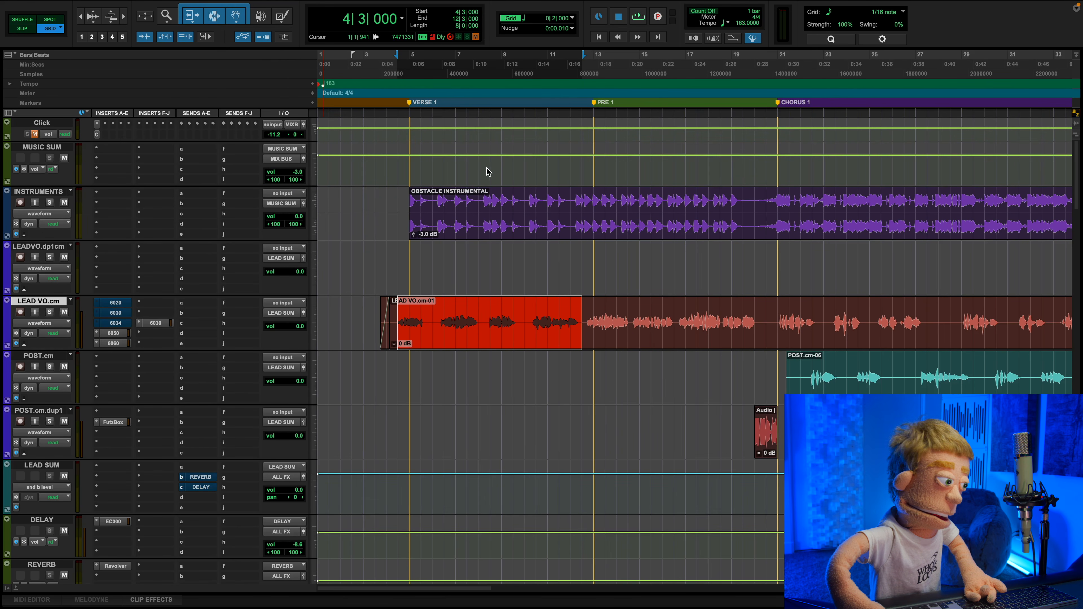
key(ctrl+alt+super+w)
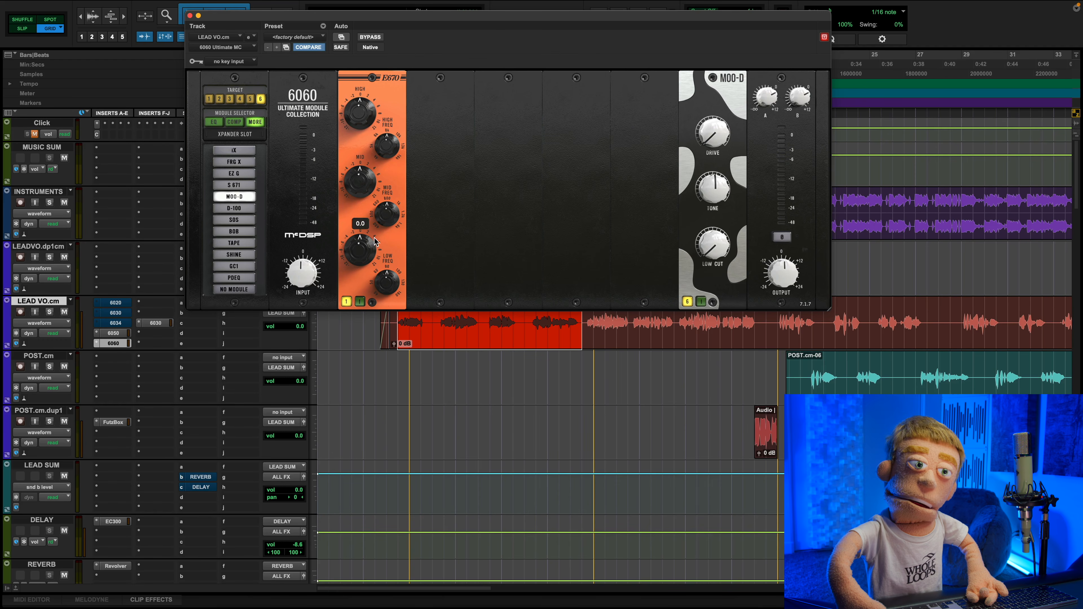
click(326, 37)
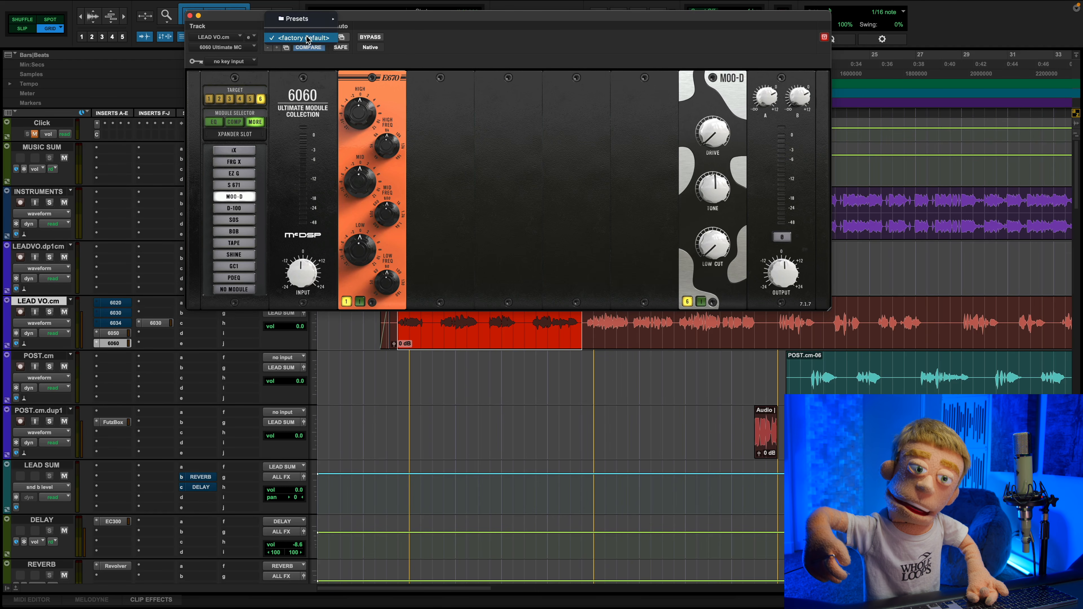
mouse_move(331, 18)
mouse_move(364, 21)
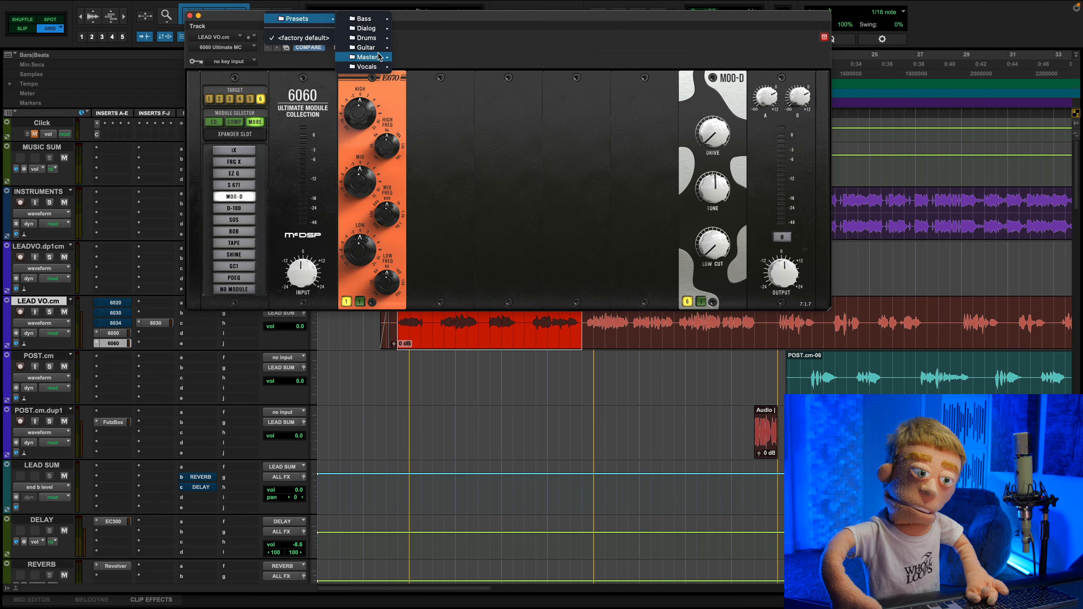
mouse_move(375, 67)
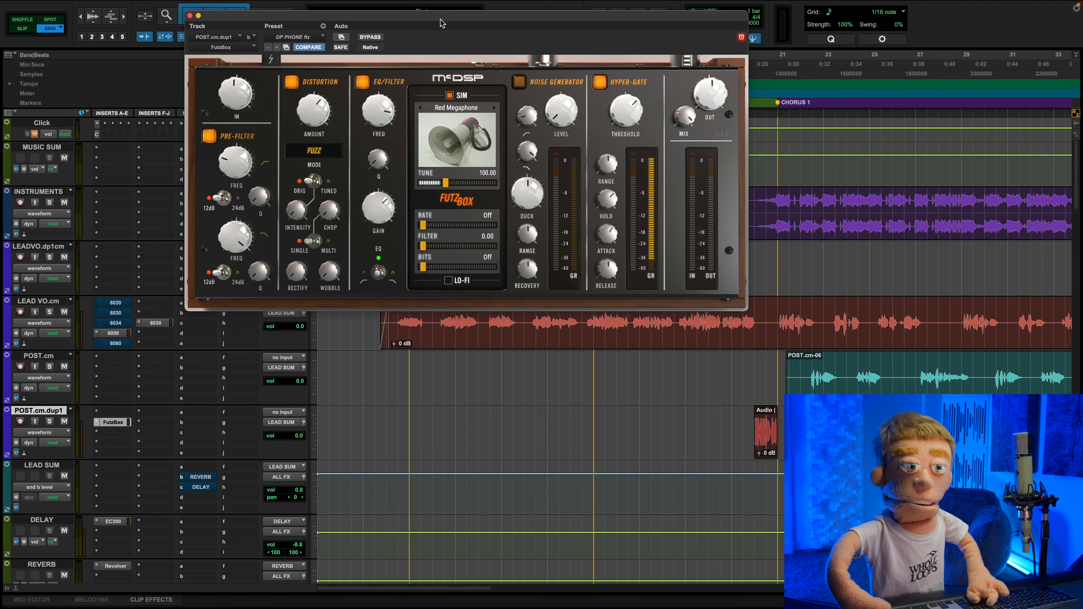
Move the POST.cm.dup1 FutzBox window aside and look through its artist presets, including the Dave Pensado folder.
drag(441, 23, 268, 20)
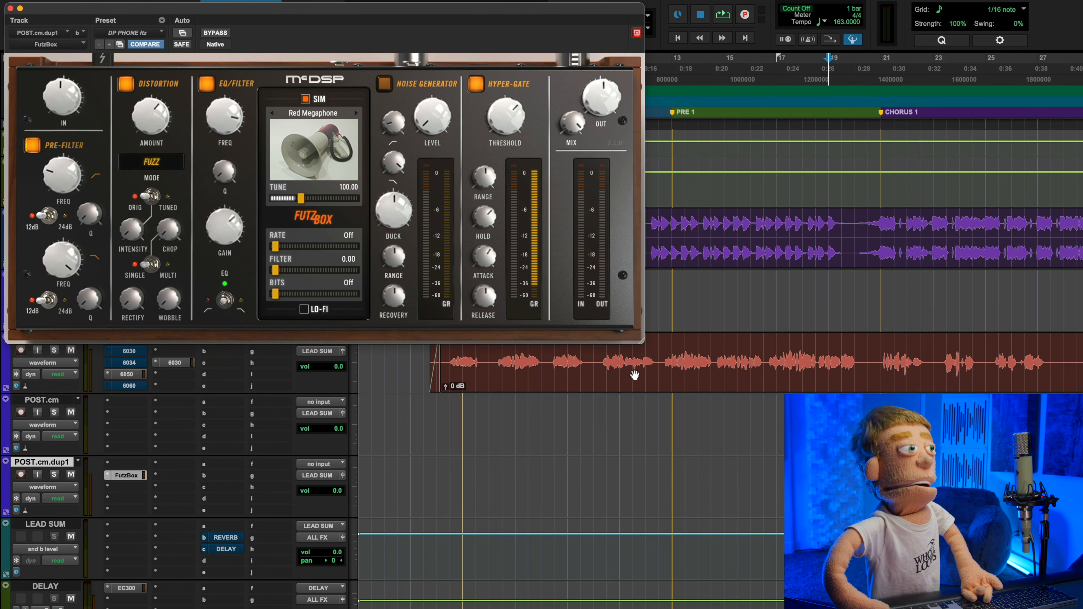
click(133, 34)
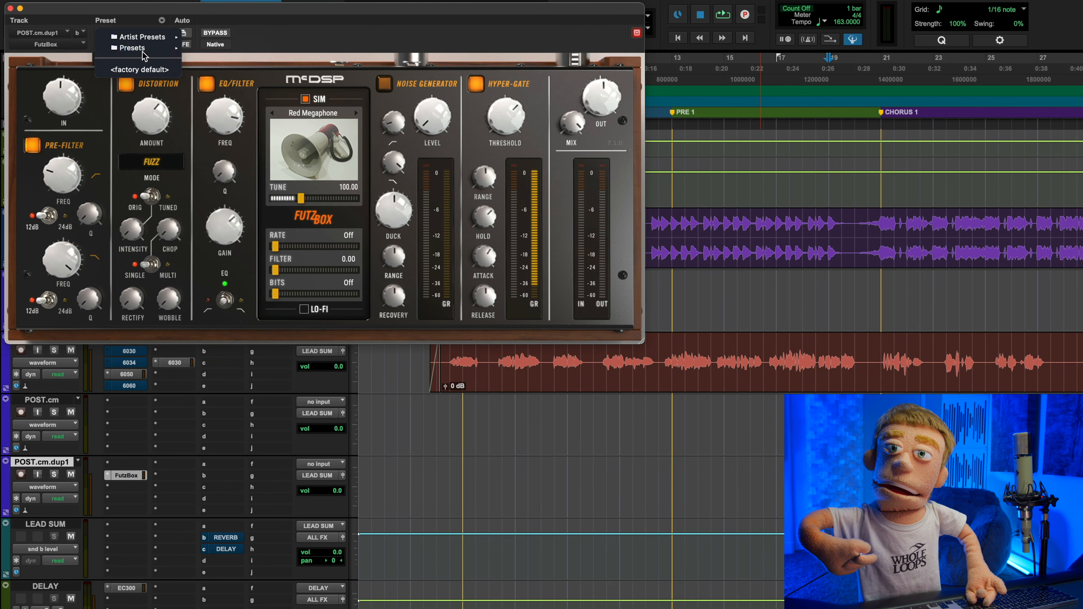
mouse_move(153, 37)
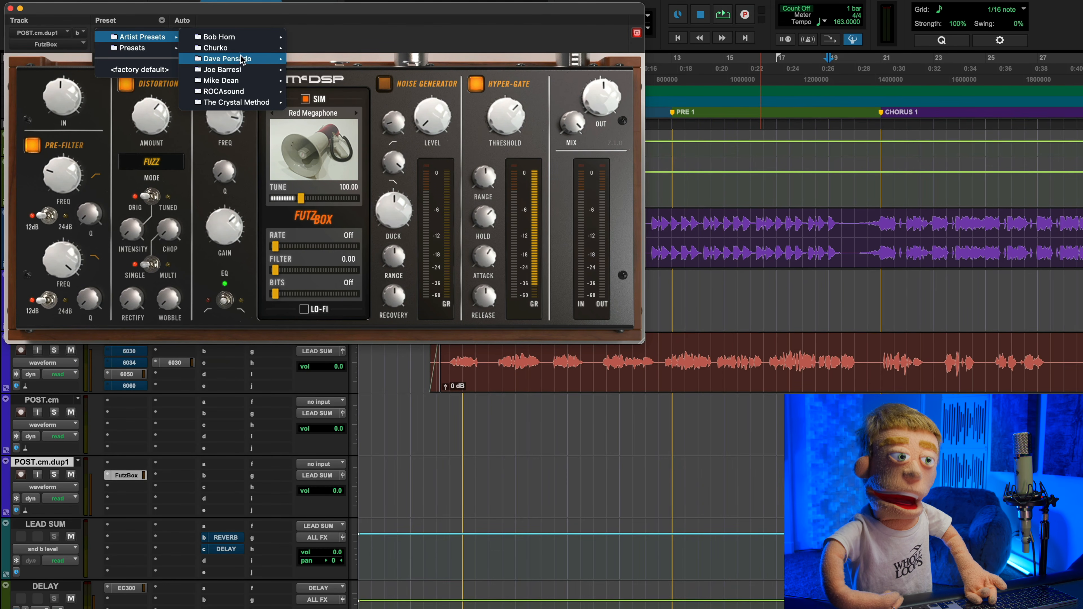
mouse_move(242, 59)
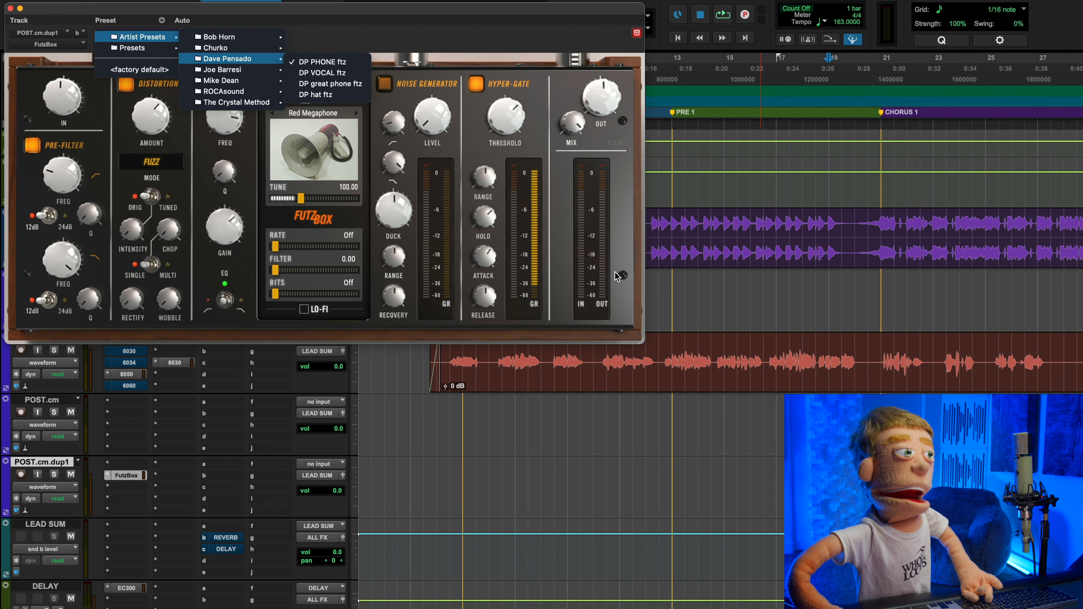
key(Escape)
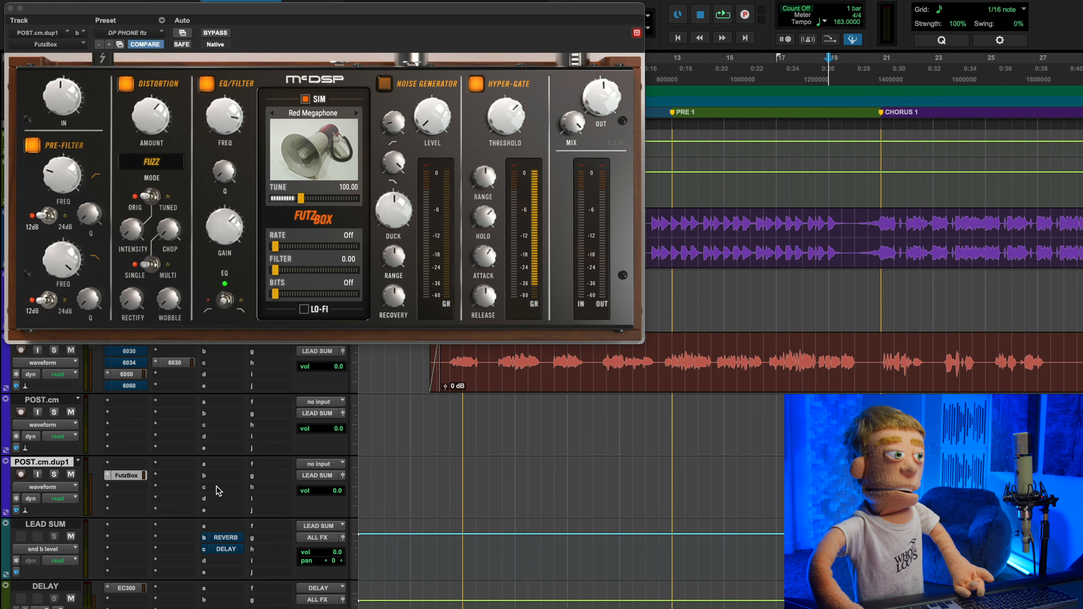
Play the passage leading into CHORUS 1, comparing POST.cm.dup1 with the FutzBox active and bypassed.
key(space)
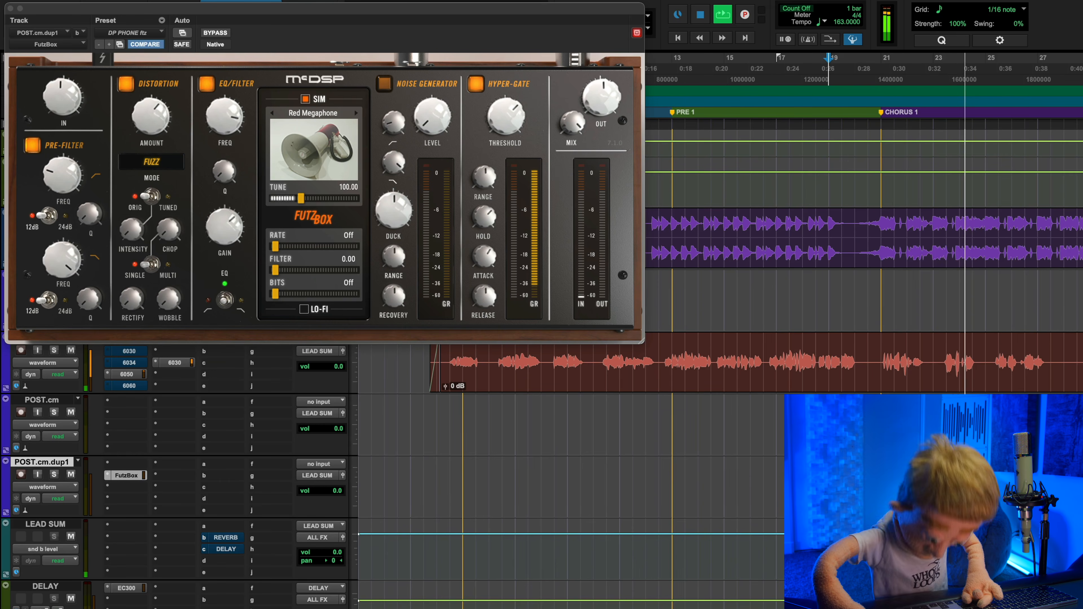
key(space)
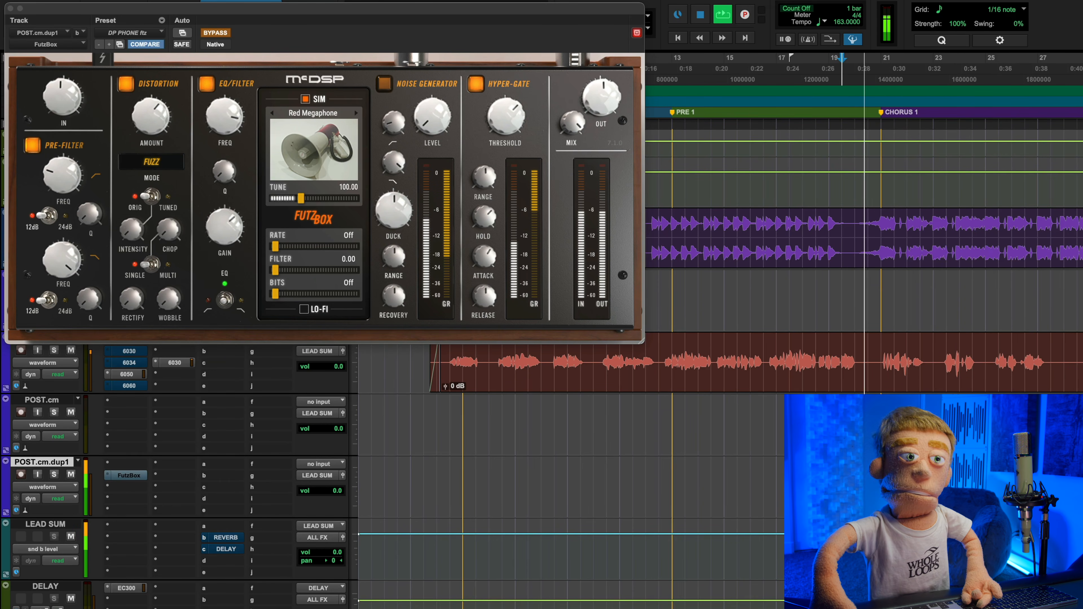
key(space)
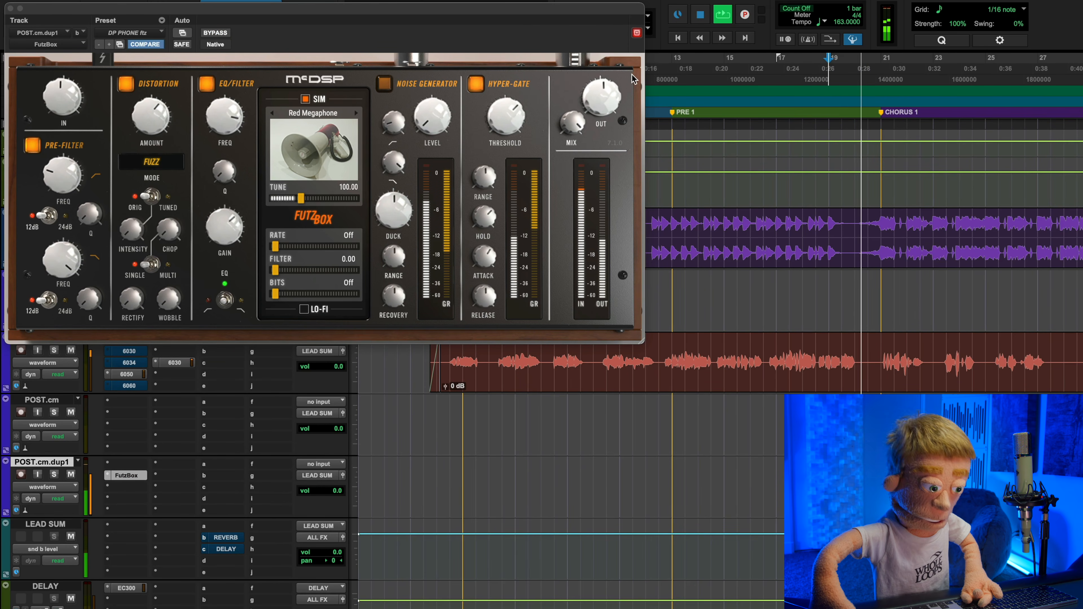
Adjust the FutzBox's output level to about 1.6 dB during playback, then close it and show more of the timeline.
mouse_move(600, 98)
drag(599, 88, 599, 87)
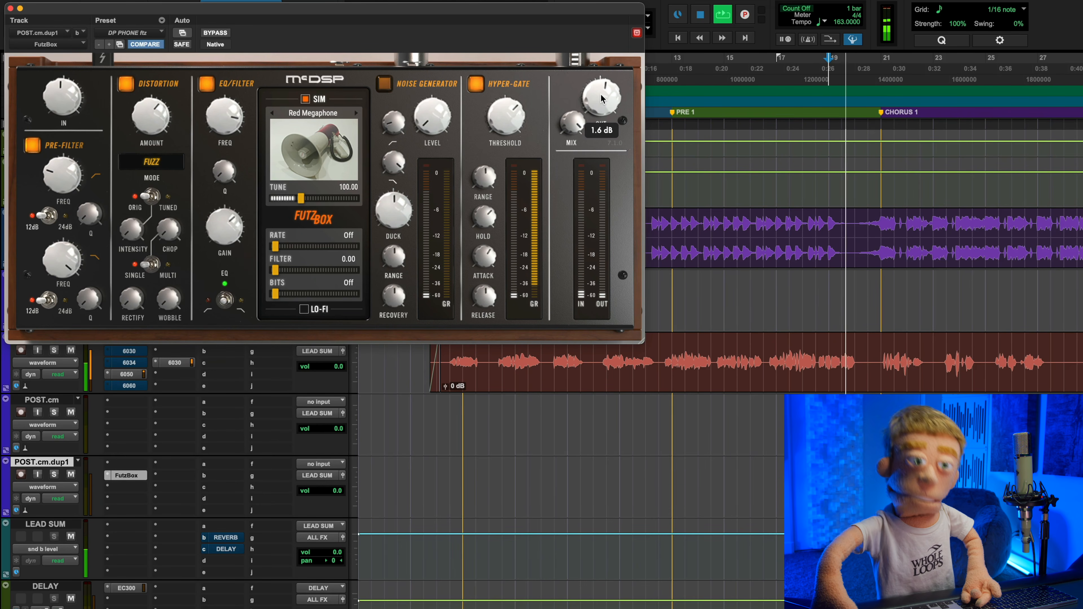
drag(601, 98, 602, 96)
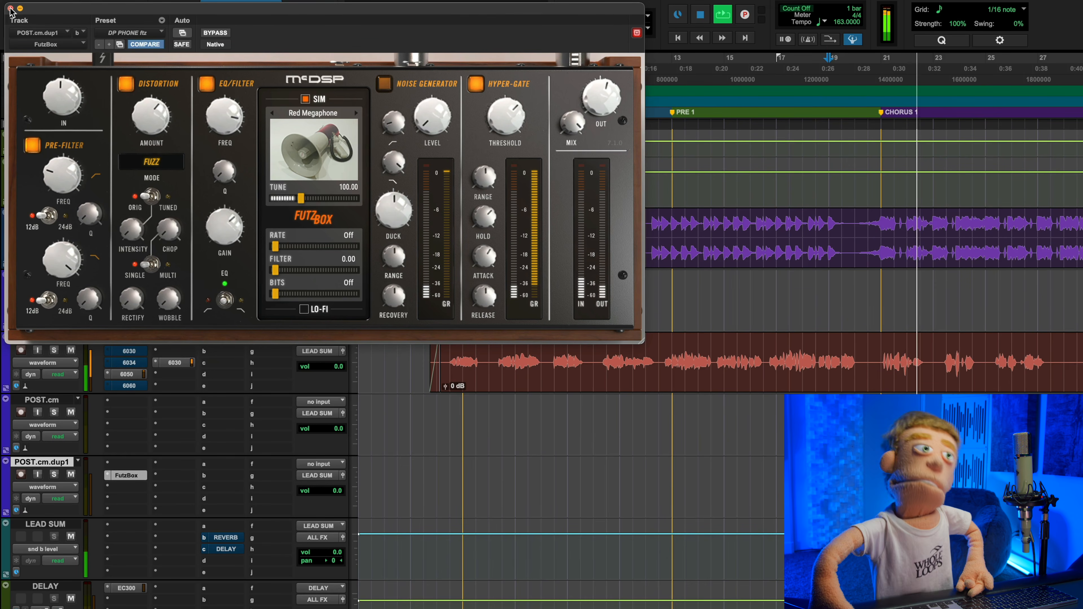
click(11, 8)
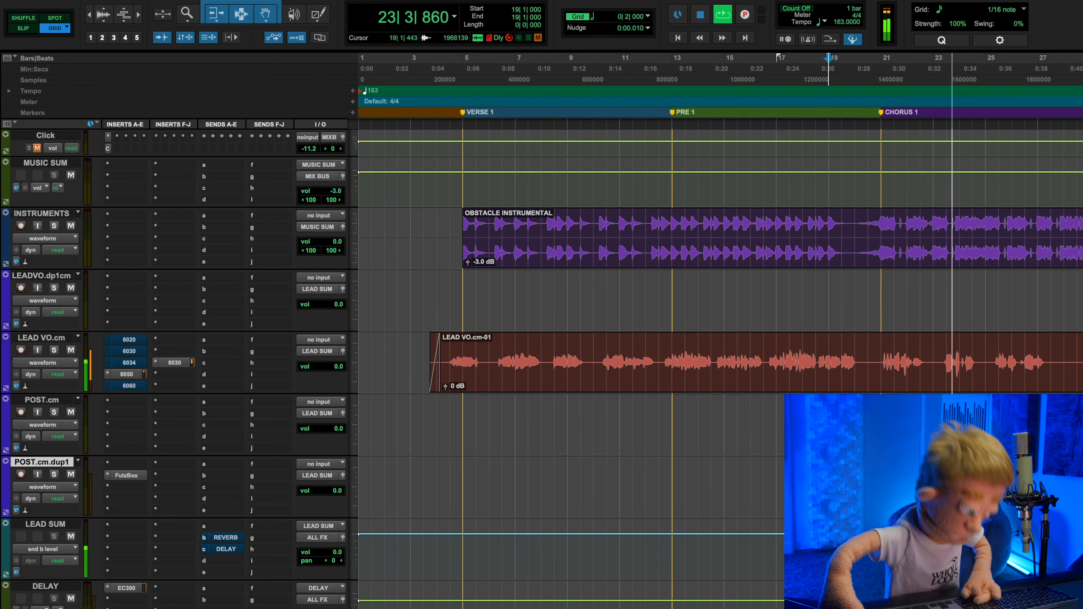
key(r)
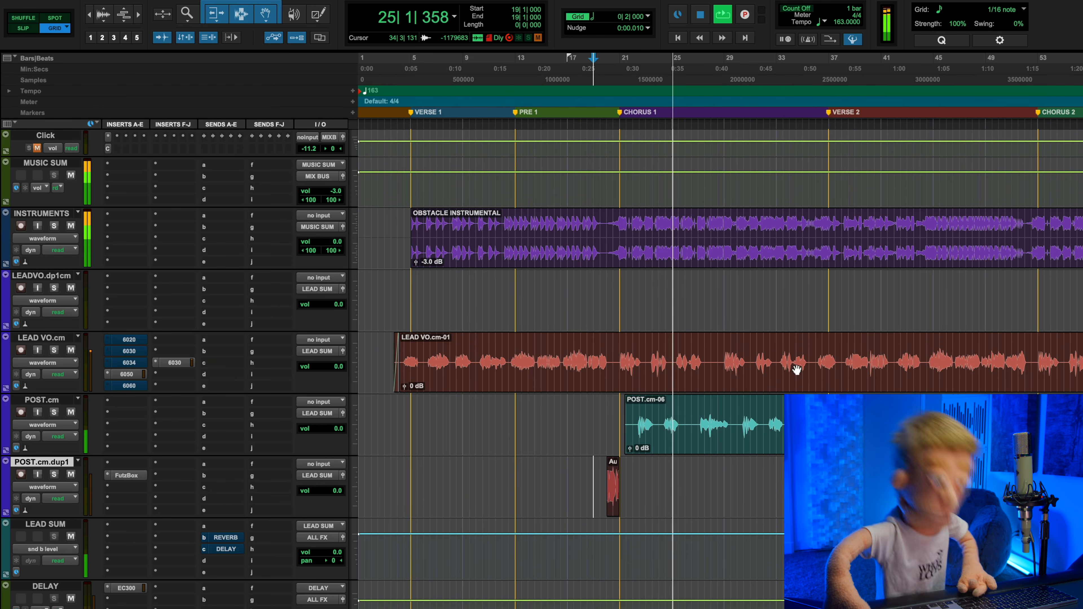